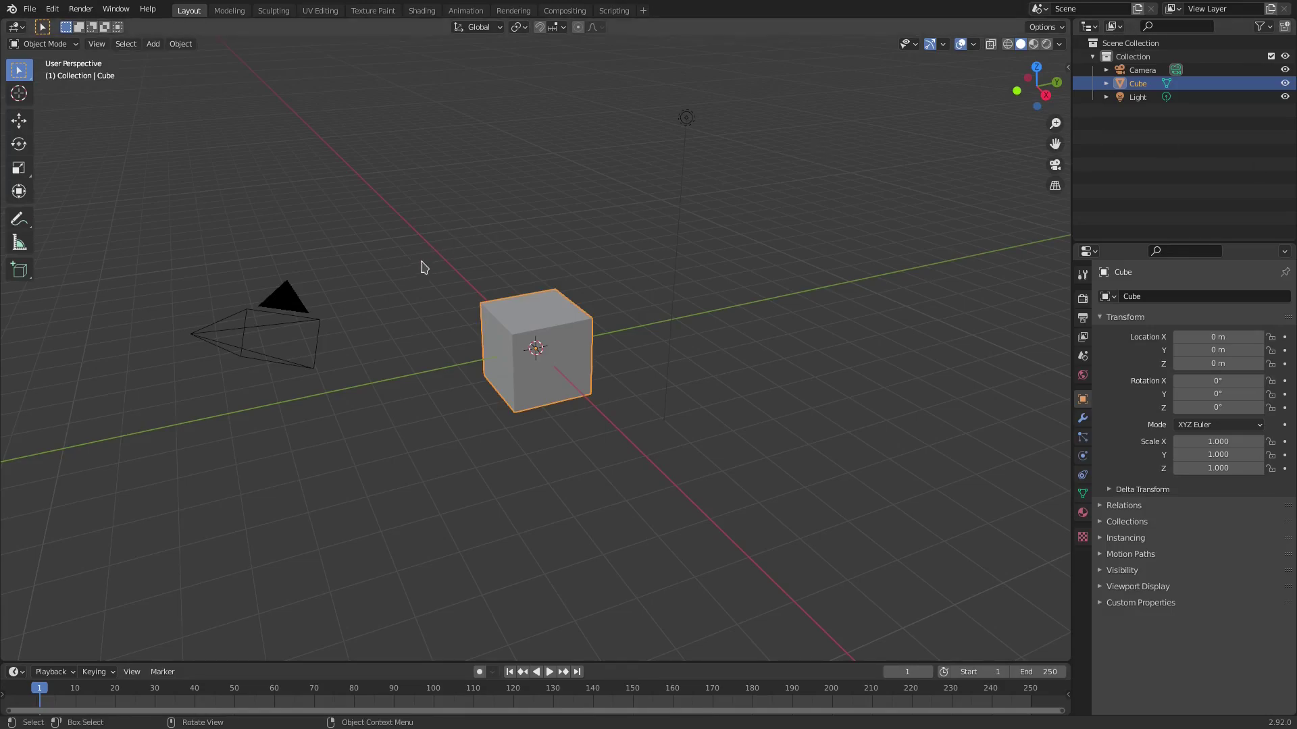
Select the camera and look through it with Numpad 0, zooming in and out
click(312, 327)
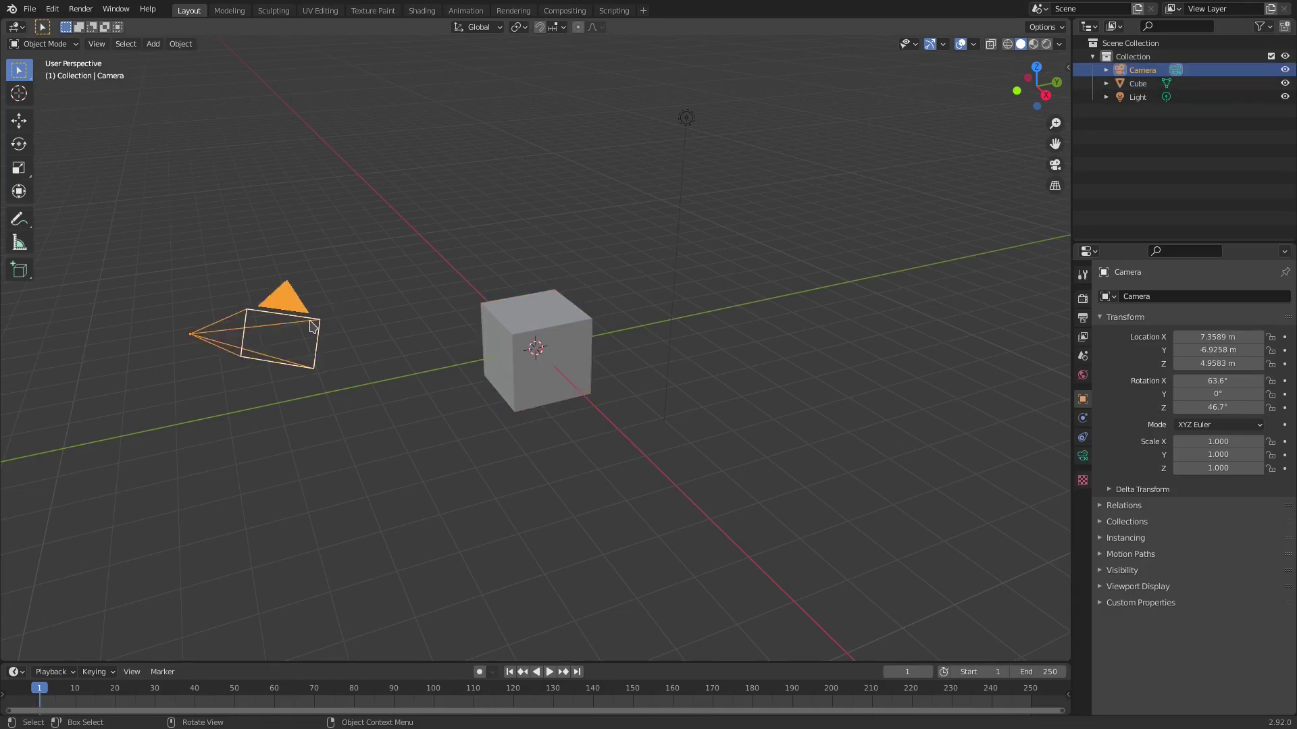
key(KP_0)
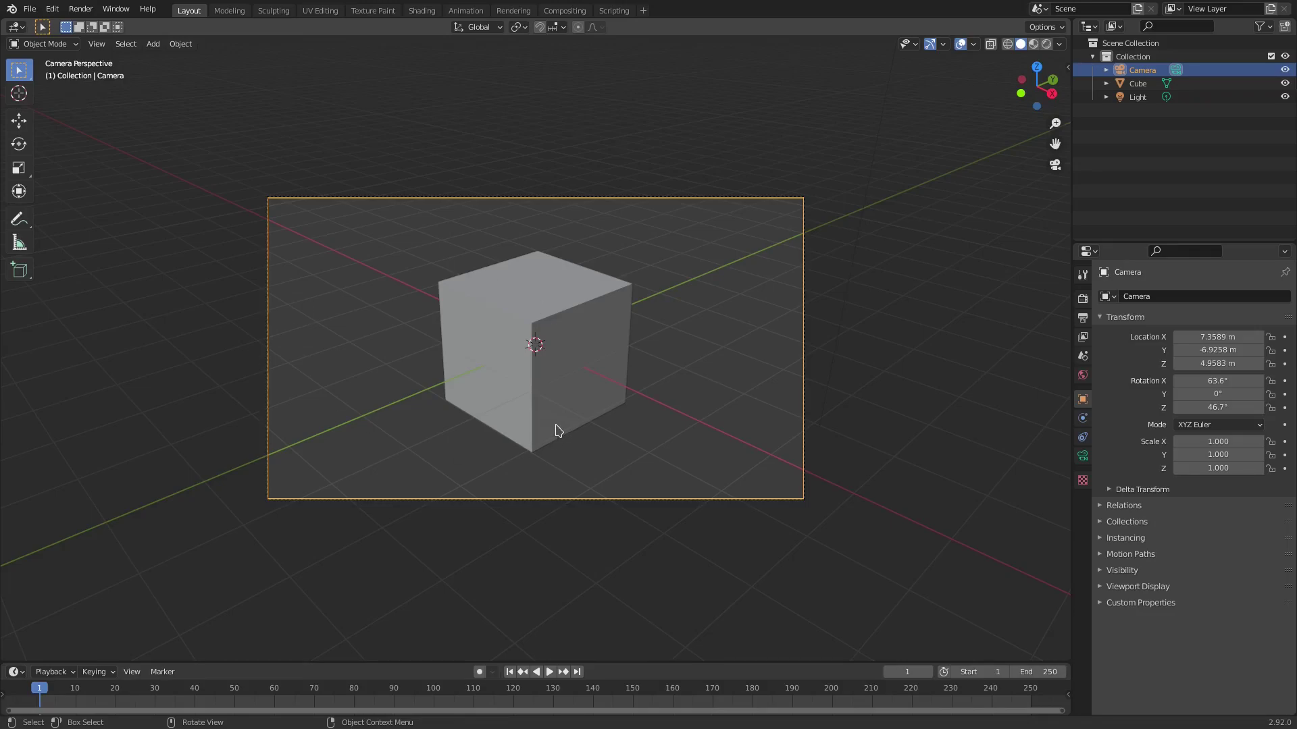
scroll(558, 431, up, 2)
scroll(558, 431, up, 1)
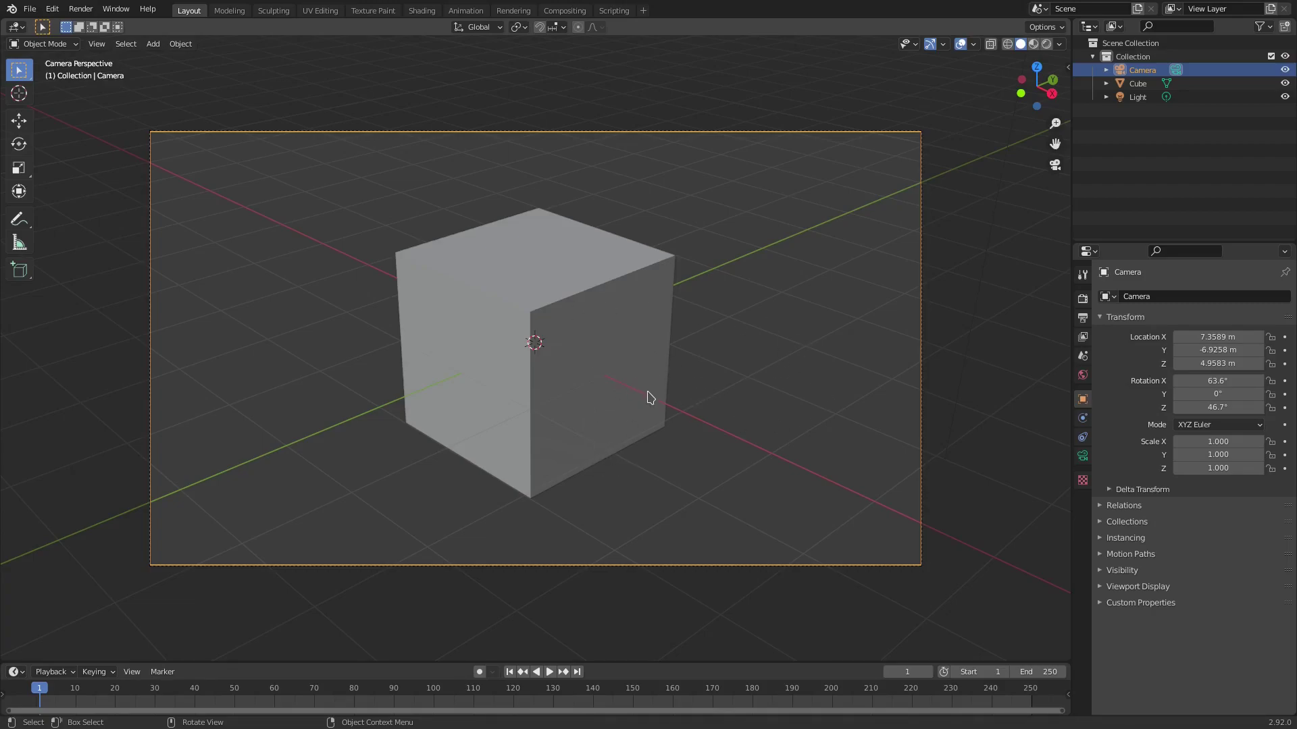
scroll(649, 397, down, 3)
From outside the camera view, try moving and freely rotating the camera, then look through it again
key(KP_0)
key(g)
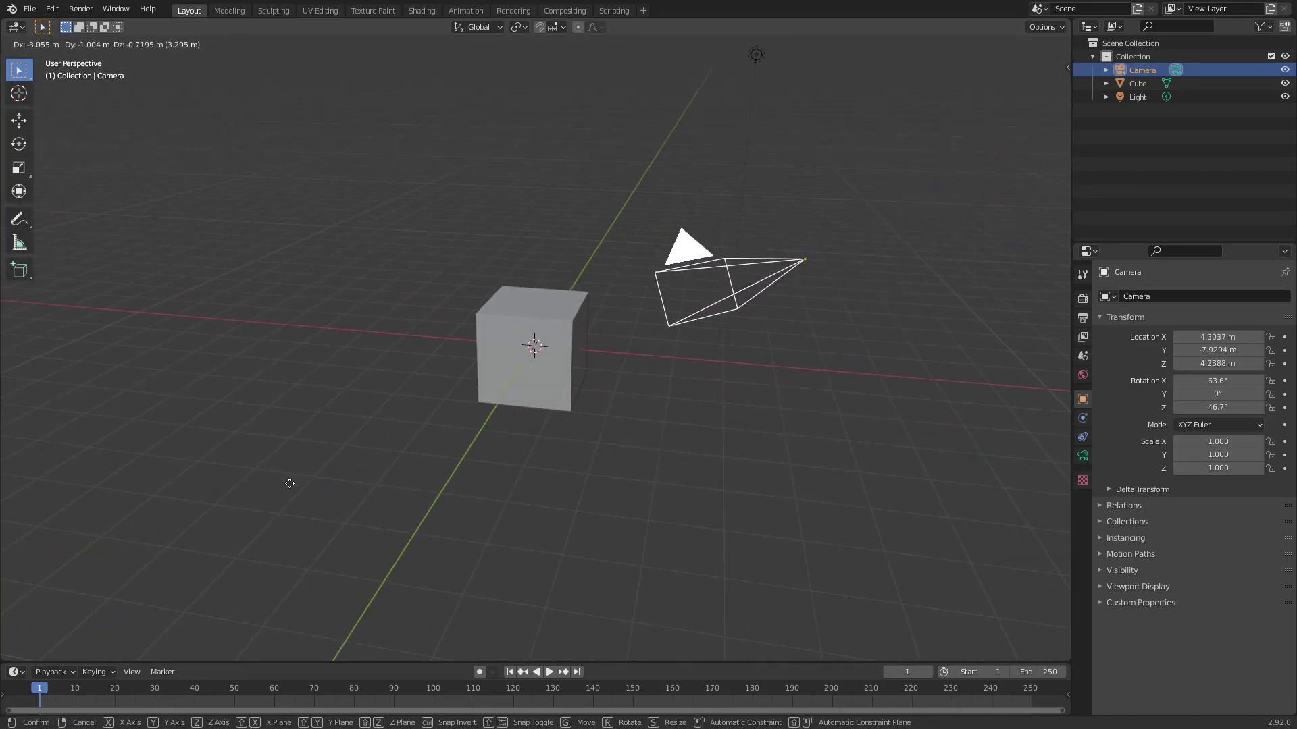
click(289, 483)
key(r)
key(r)
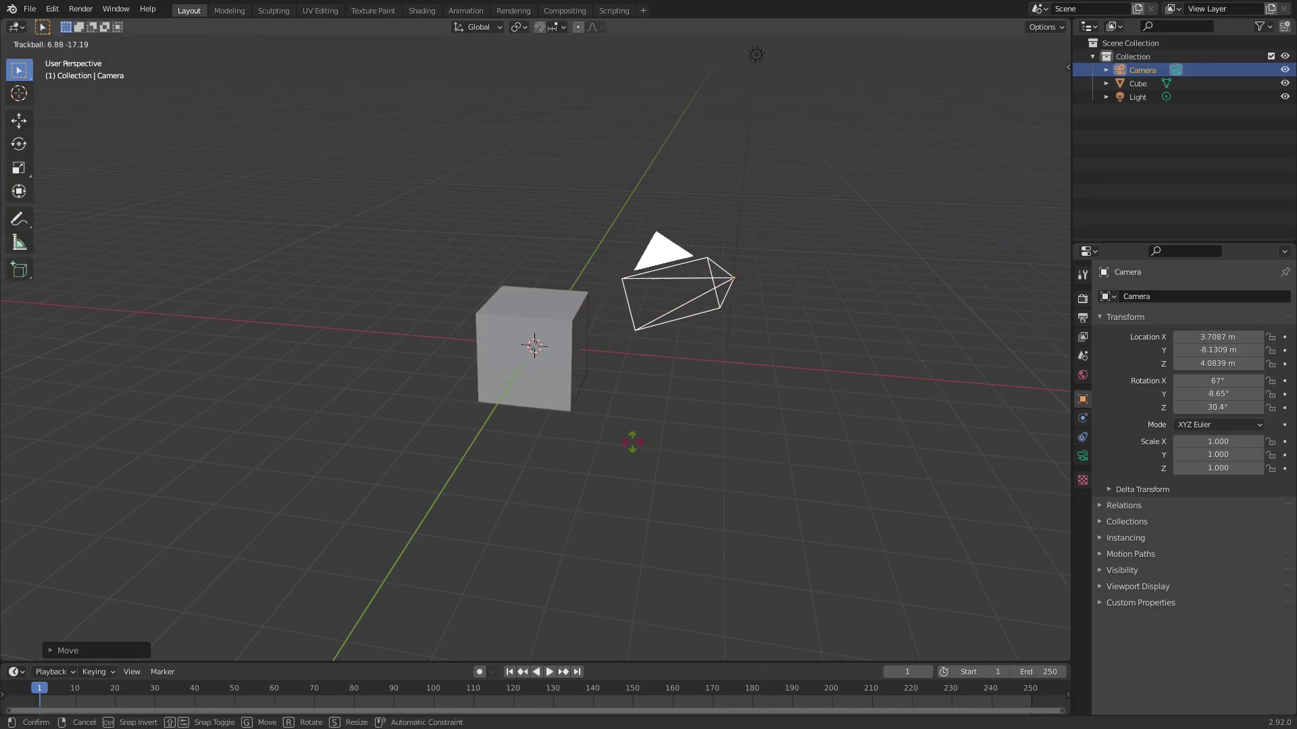
click(632, 442)
key(KP_0)
Cancel a further rotation, undo the camera's move and rotation, and abandon a local-Z move
key(r)
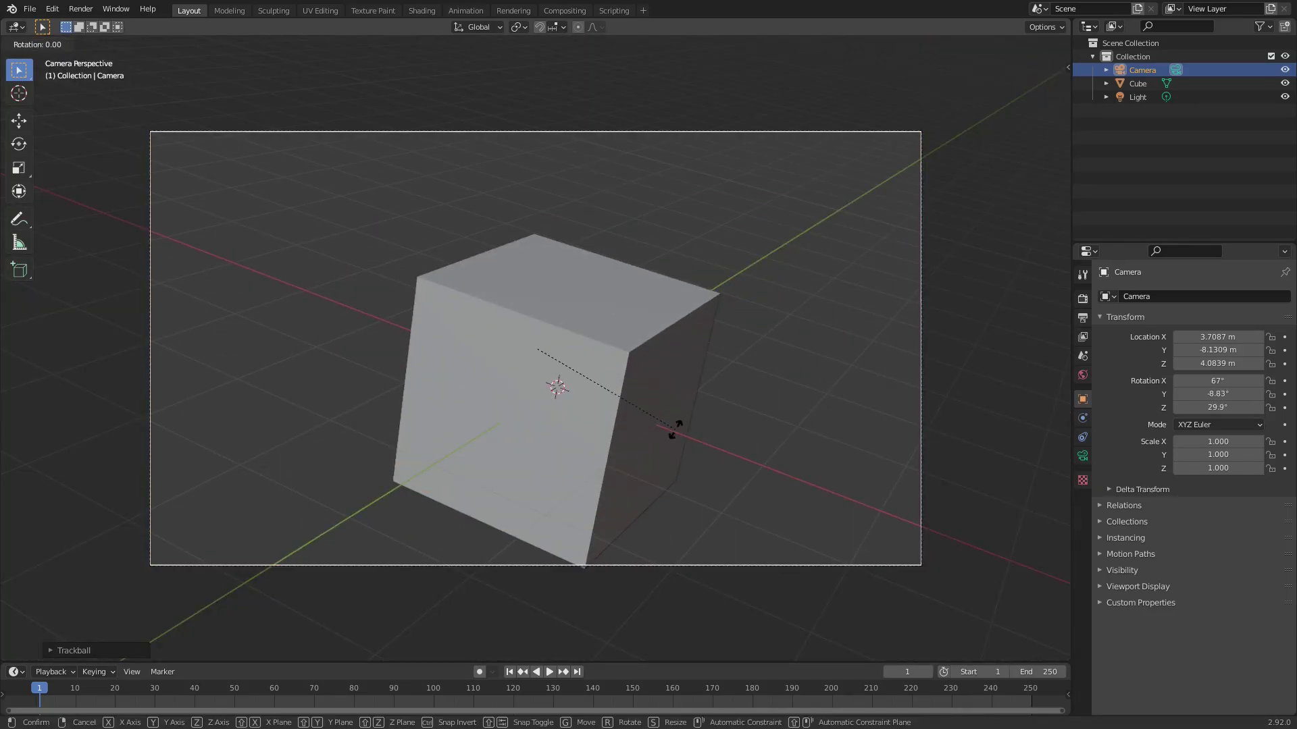
right_click(672, 431)
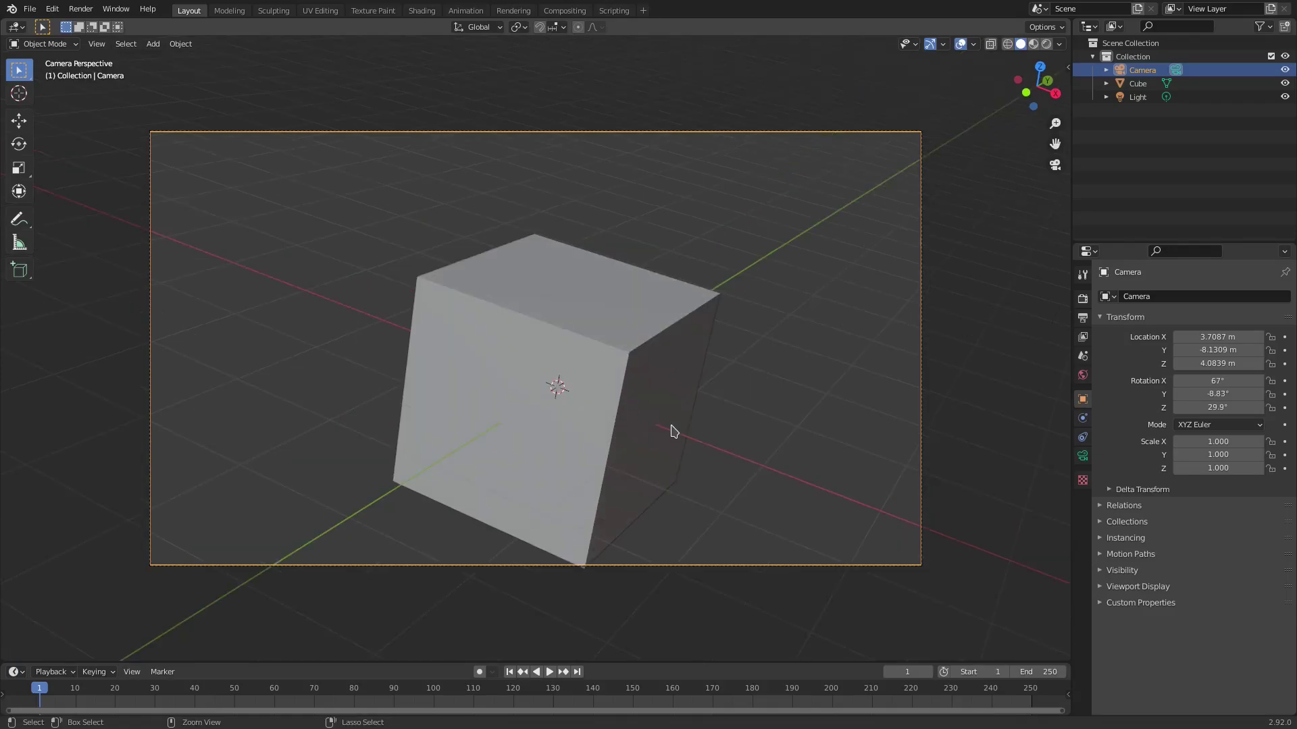
key(ctrl+z)
key(ctrl+z)
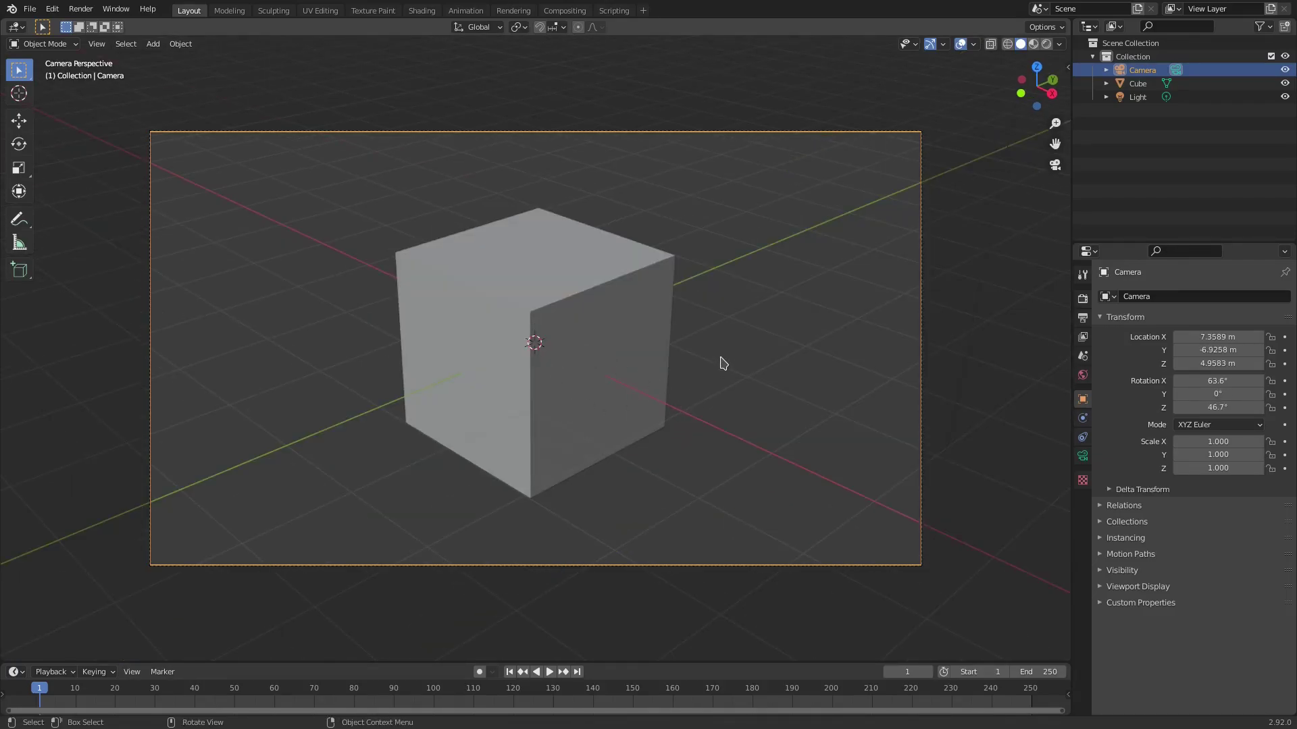
key(g)
key(z)
key(z)
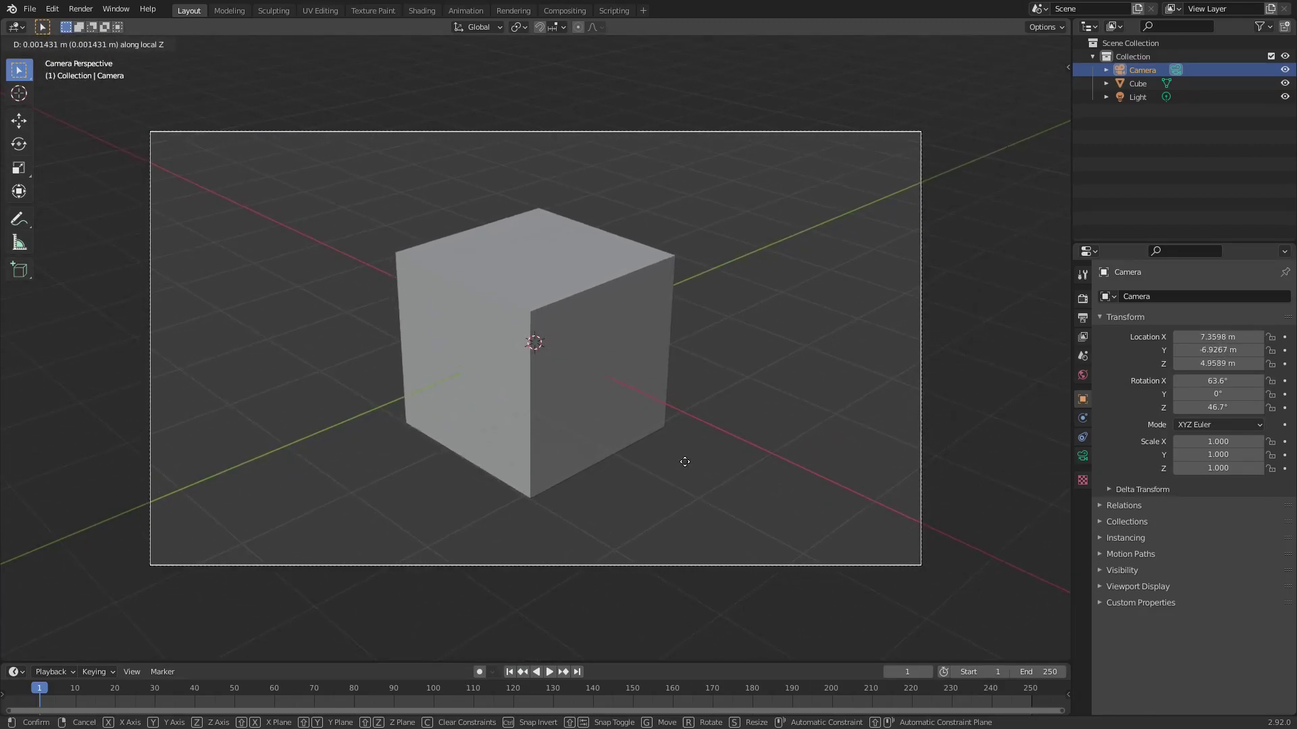
right_click(471, 426)
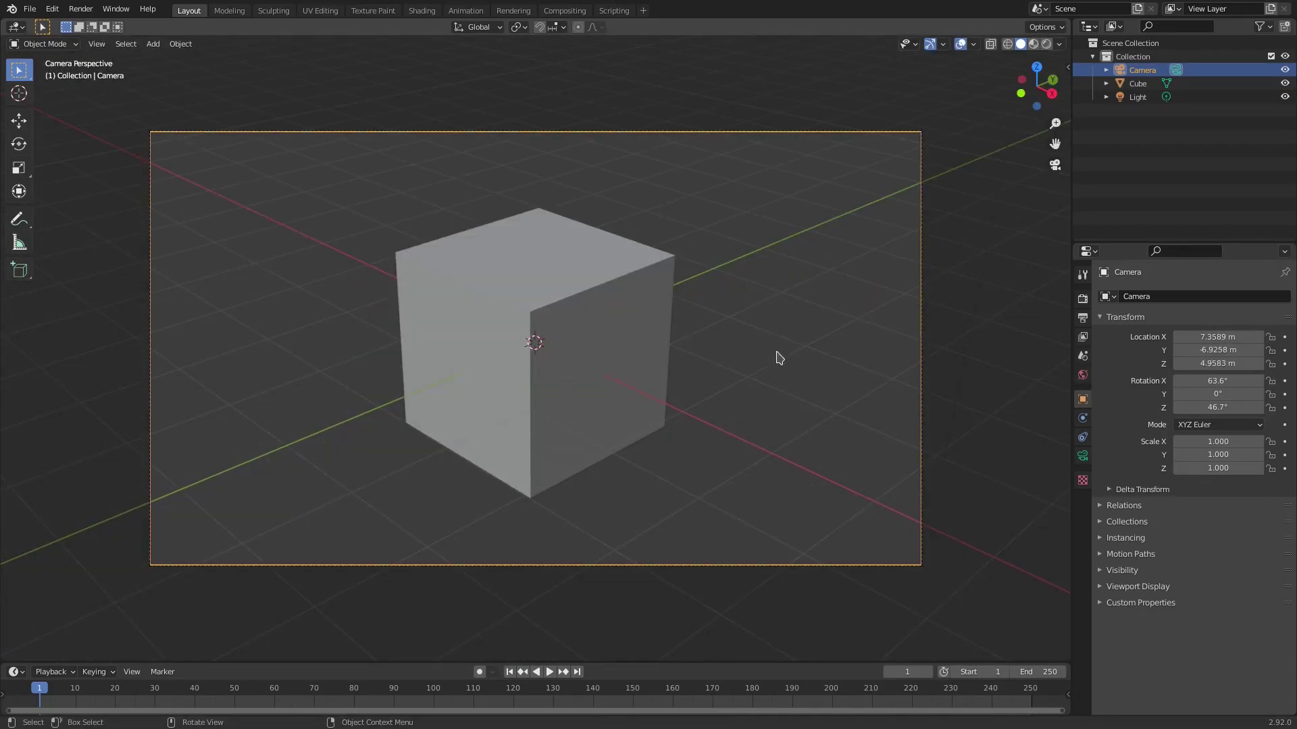
In the camera's lens settings, keep it Perspective and widen the focal length to about 10 mm
click(1082, 457)
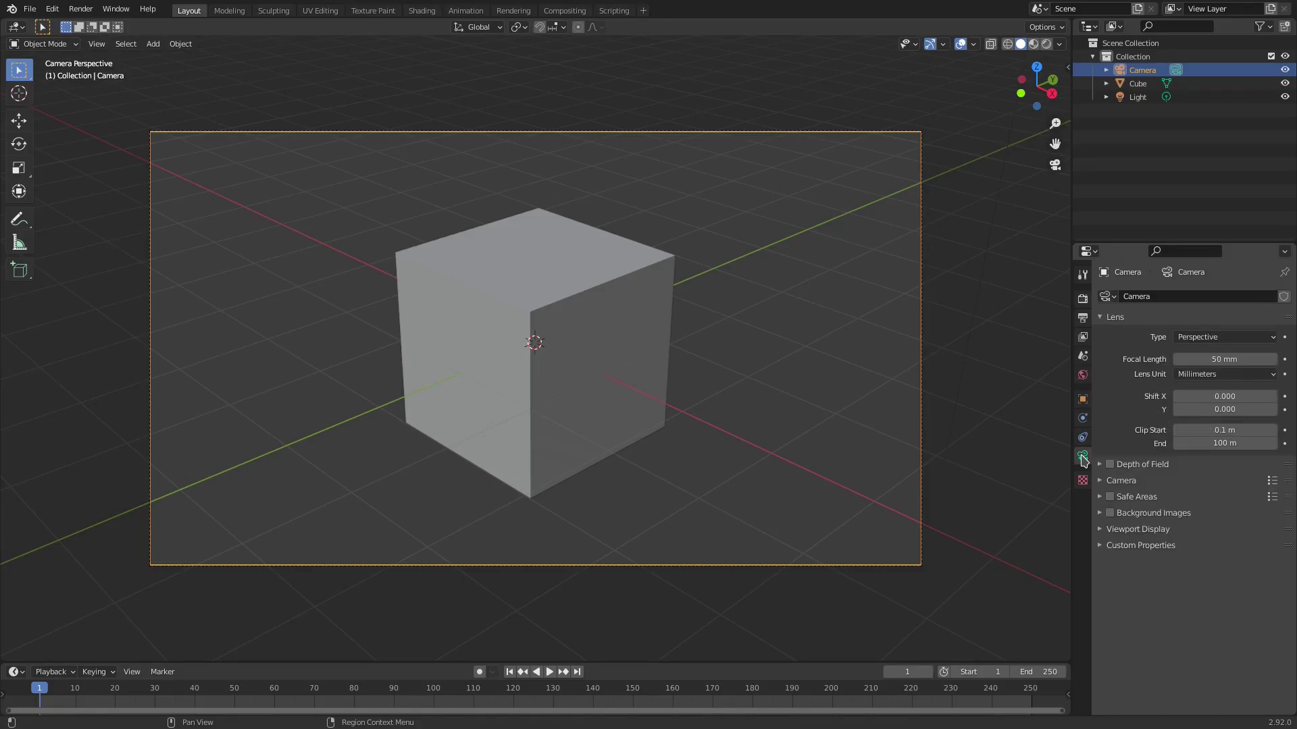
click(1188, 337)
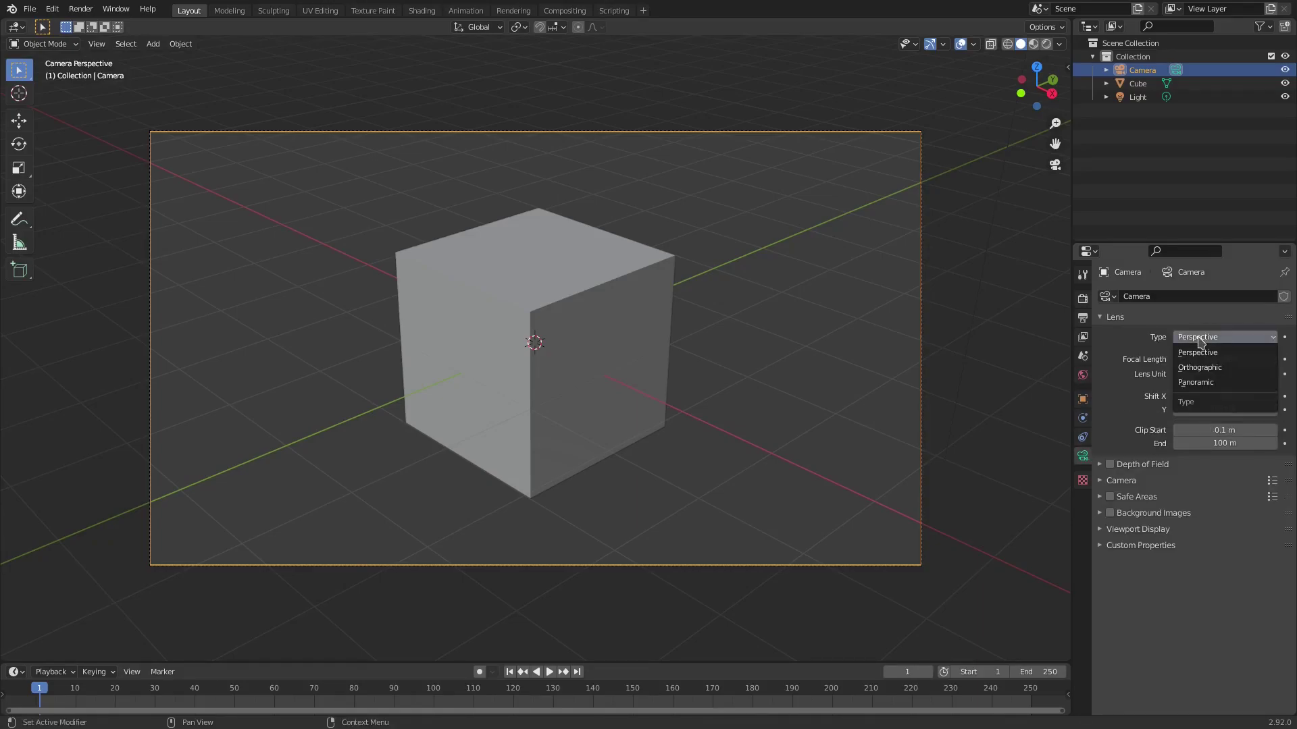
click(1192, 337)
drag(1225, 359, 1148, 359)
Dolly the camera about 9.37 m along its local Z toward the cube, then set focal length to 78 mm
key(g)
key(z)
key(z)
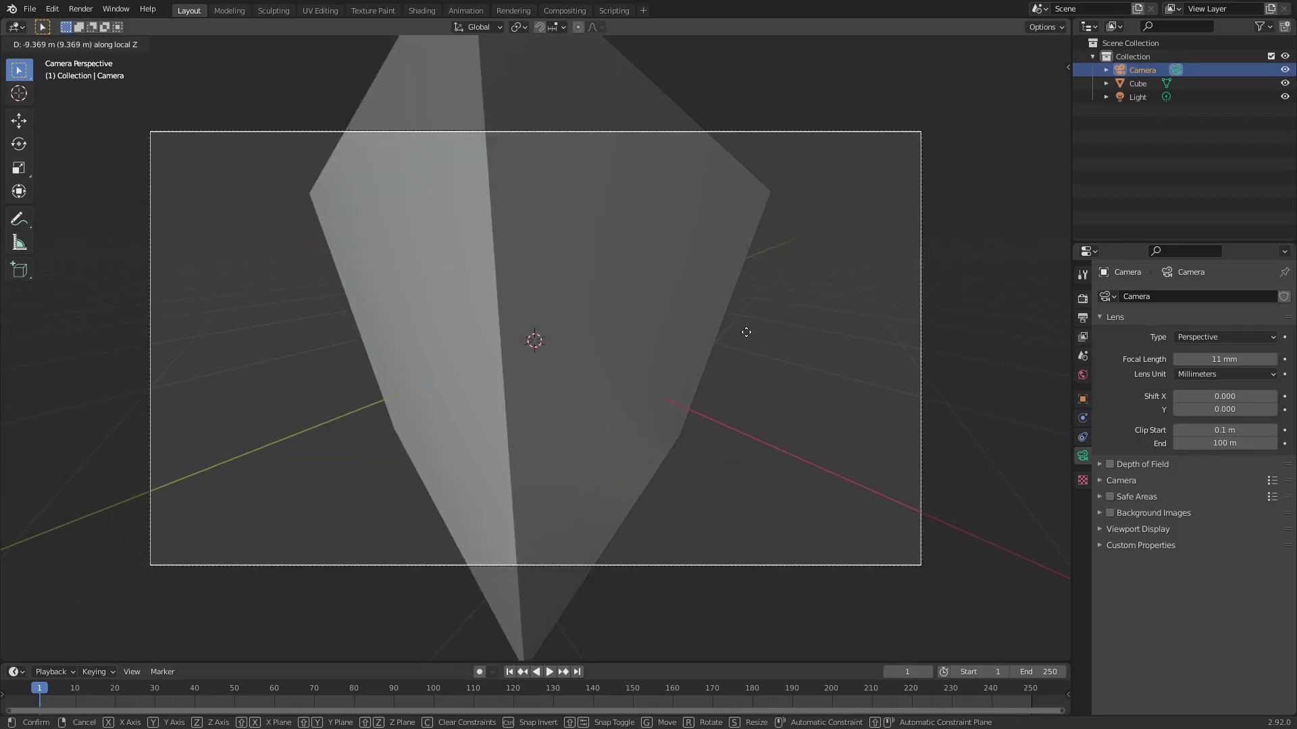
click(745, 332)
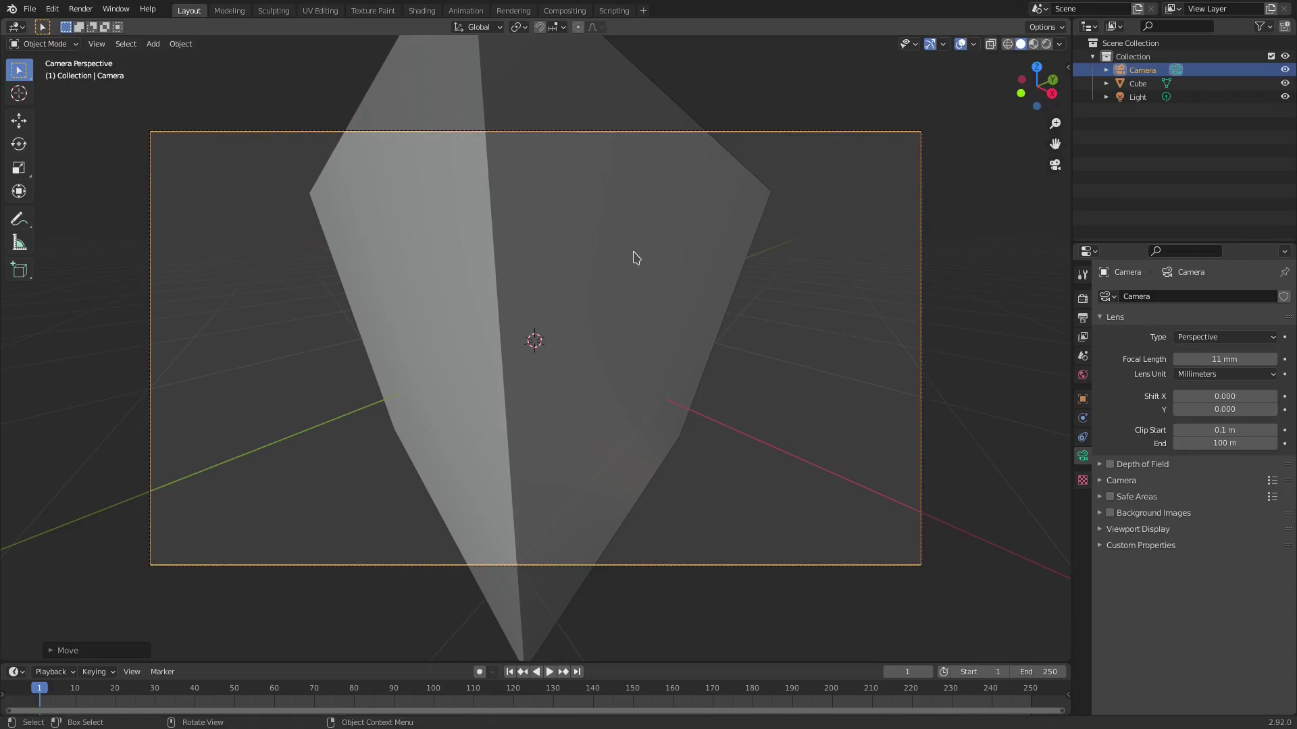
middle_drag(638, 291, 276, 211)
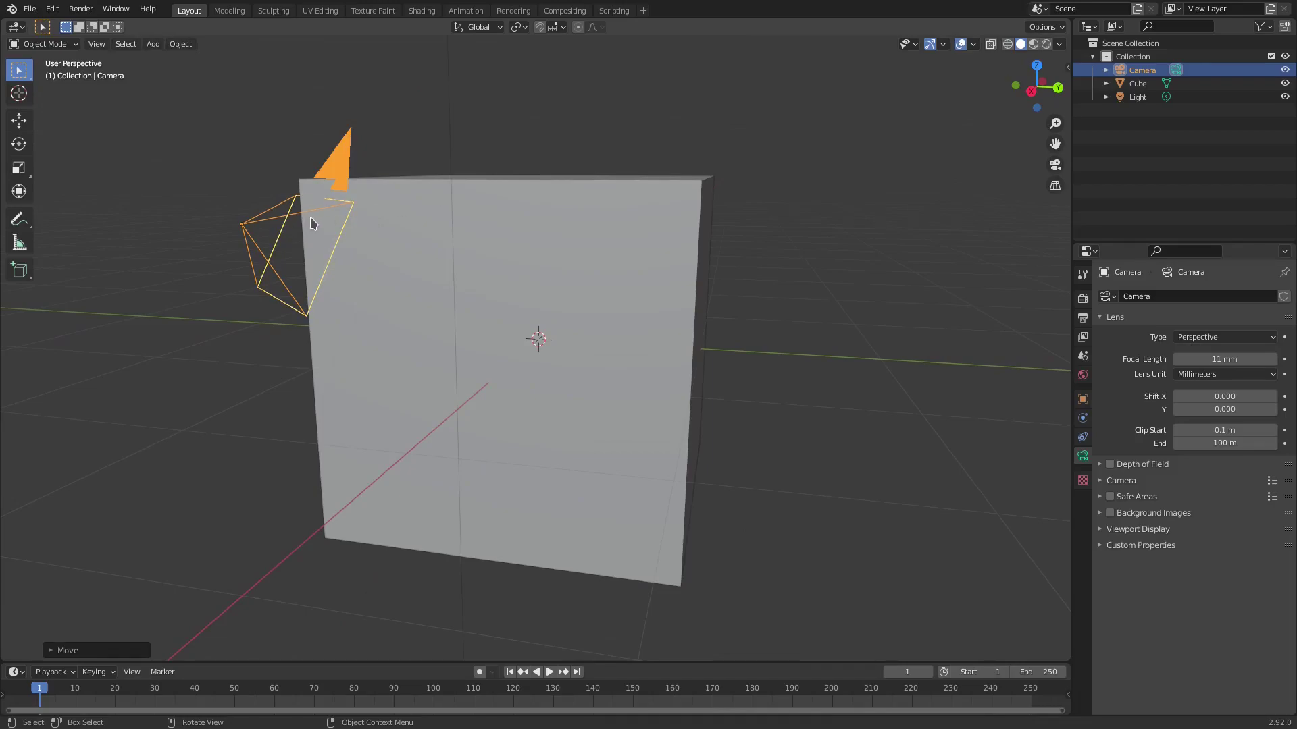
key(KP_0)
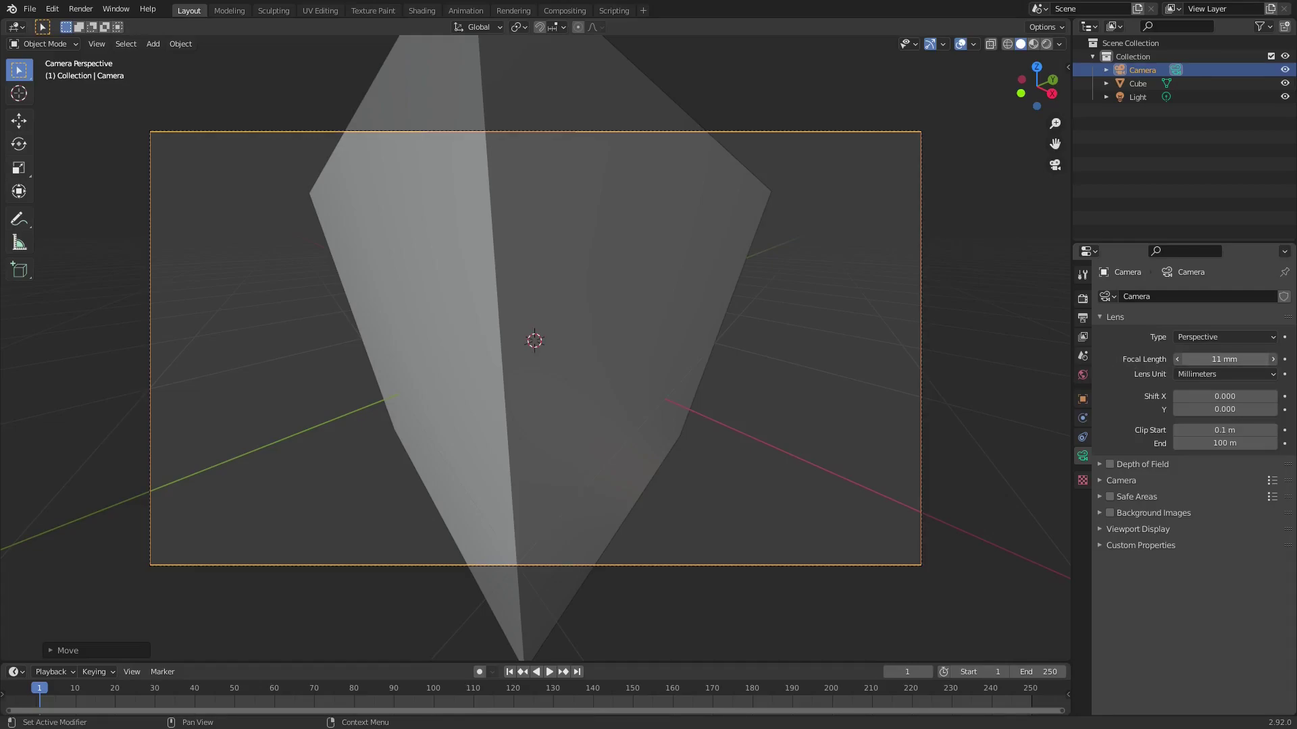
drag(1208, 359, 1270, 359)
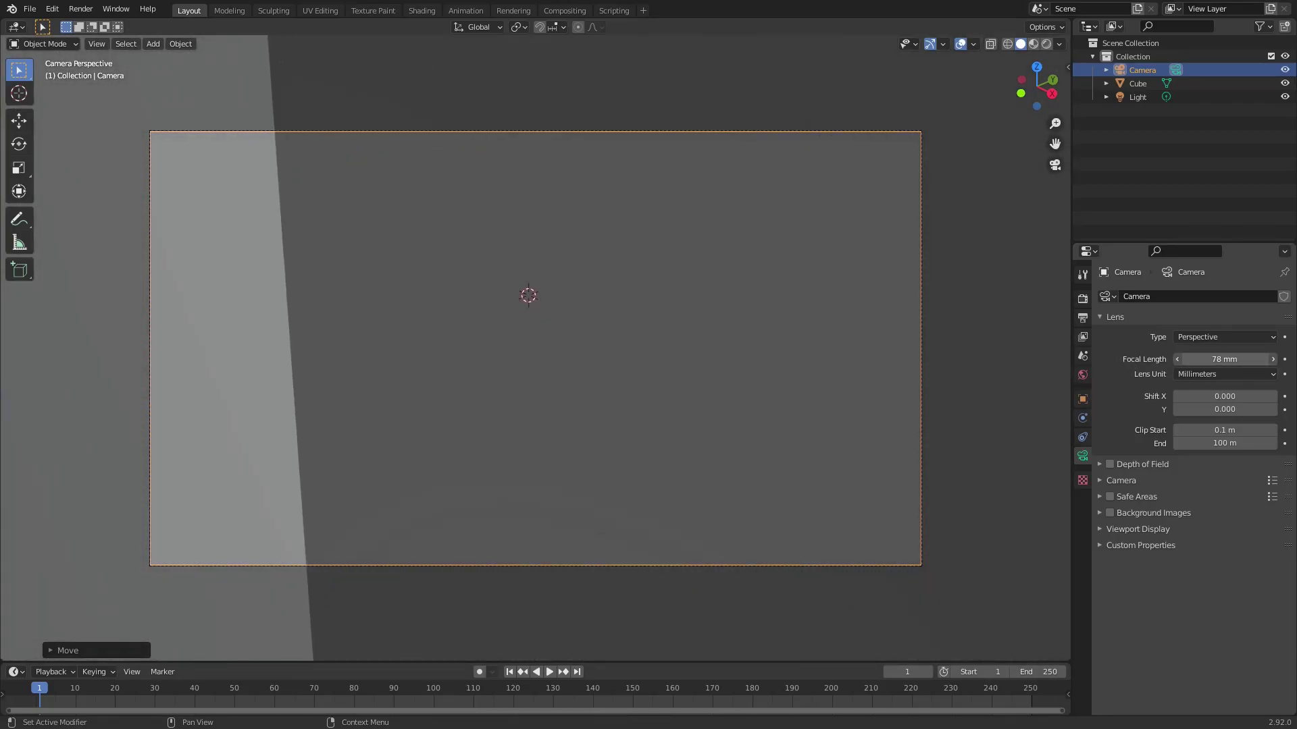
Pull the camera back along its viewing axis, lower the focal length to 6 mm, and view through the camera
key(g)
key(z)
key(z)
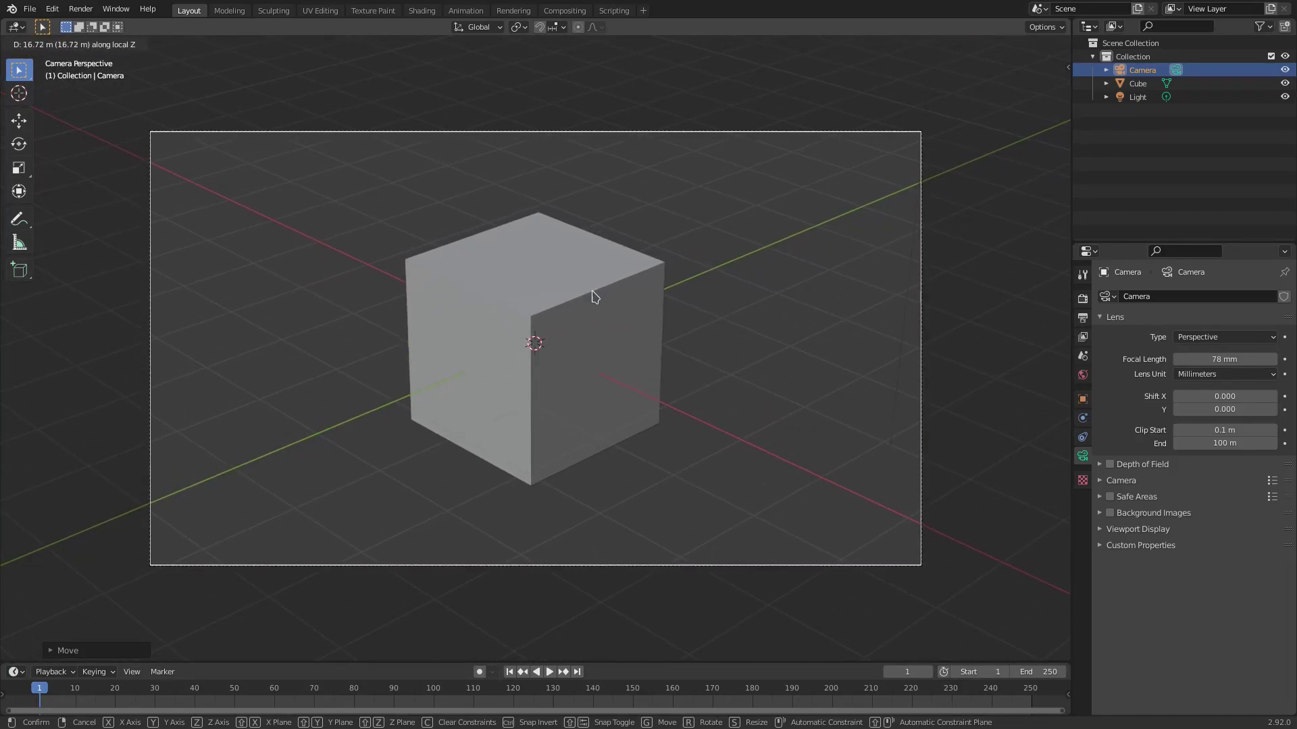
click(593, 298)
middle_drag(593, 298, 518, 266)
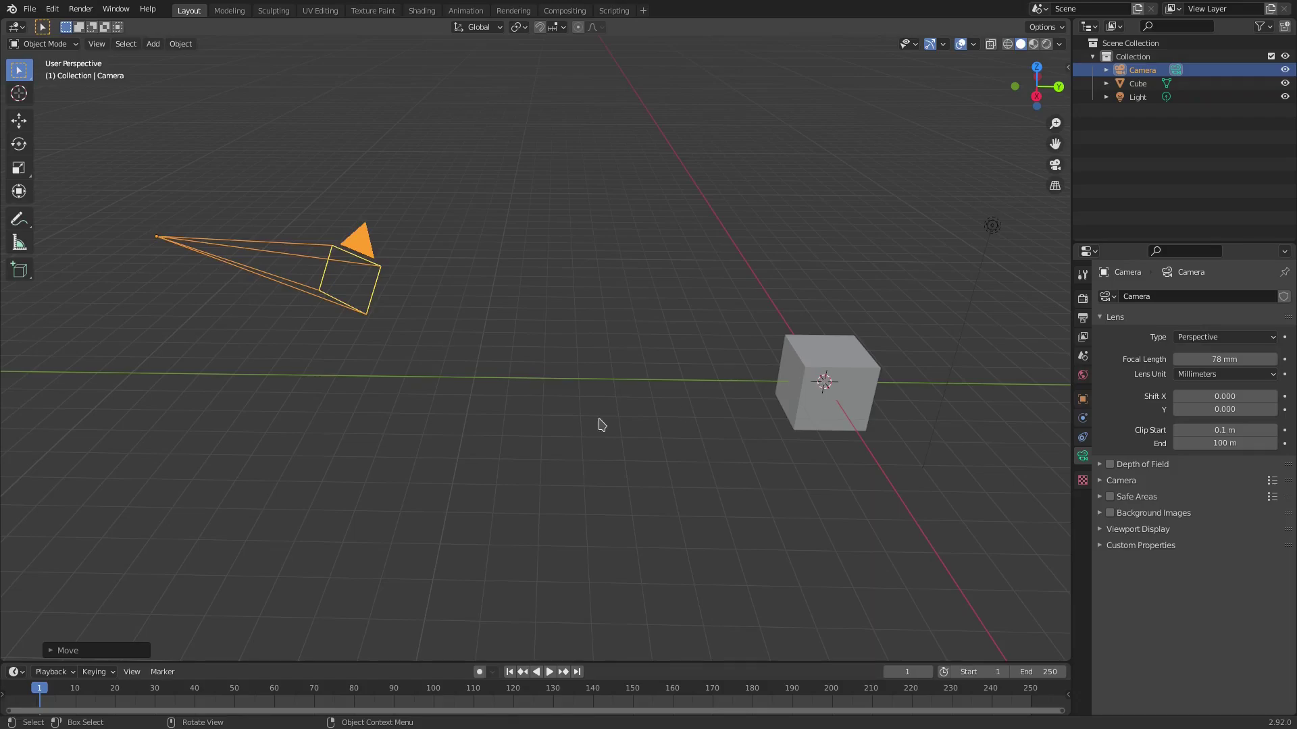
drag(1224, 359, 1153, 359)
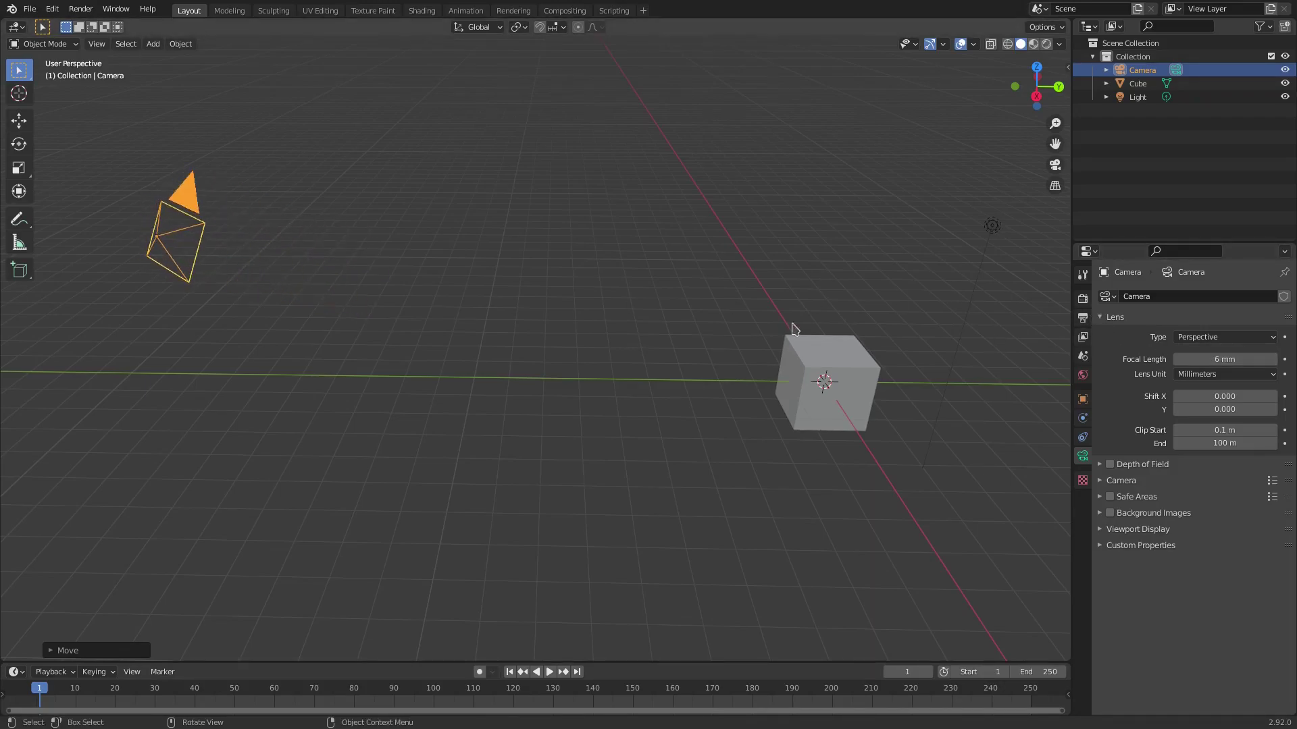
middle_drag(788, 327, 628, 310)
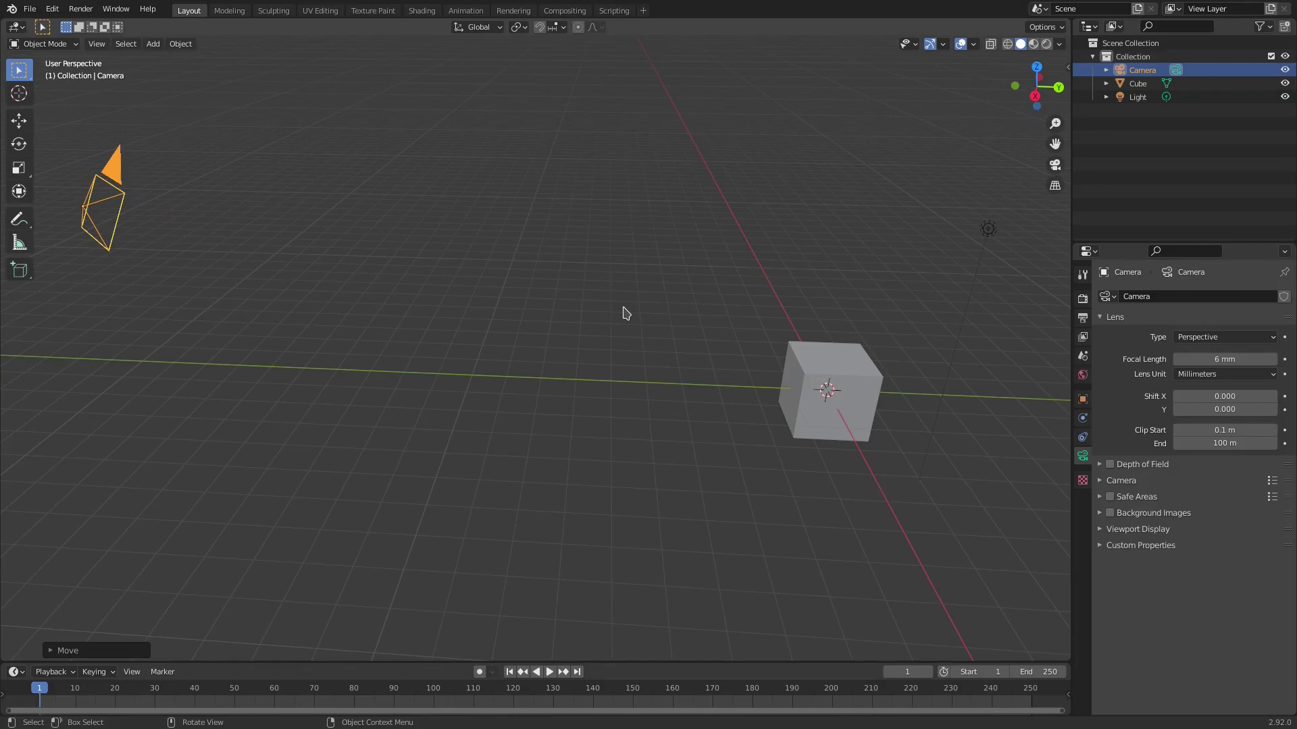
key(KP_0)
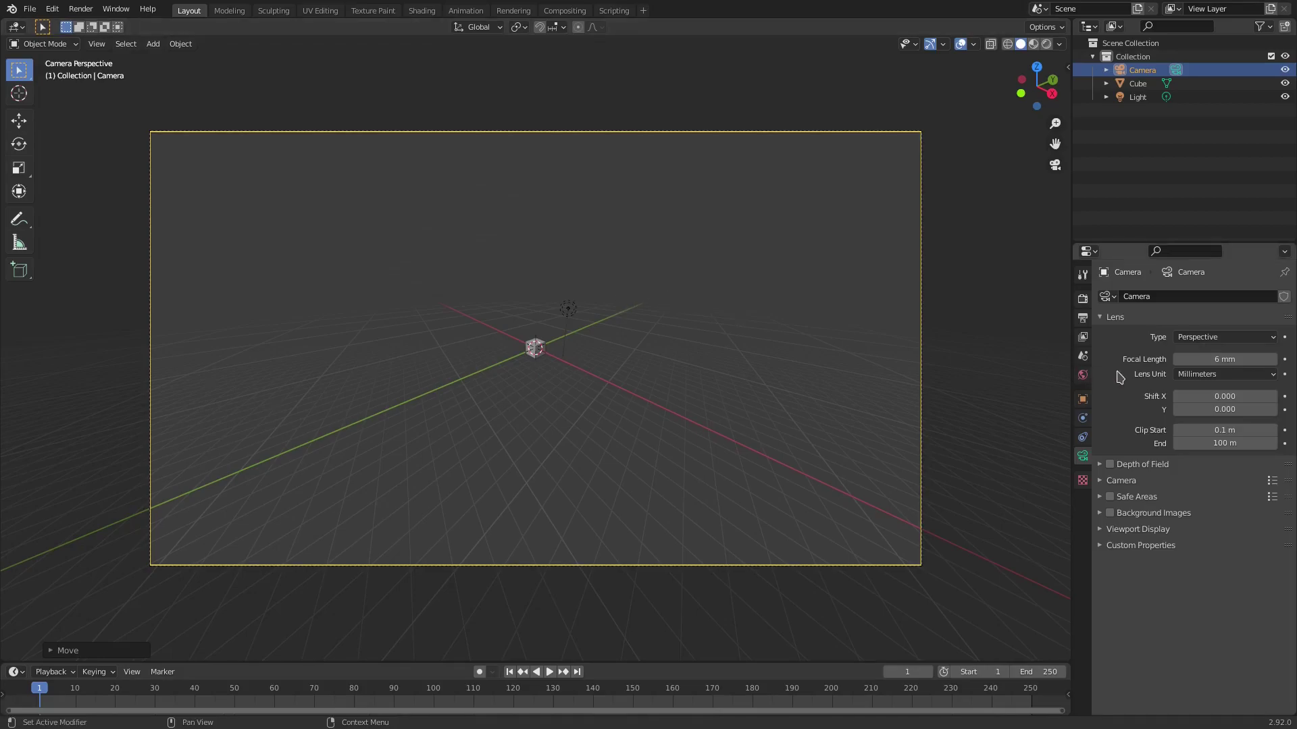
Switch the camera lens to Orthographic and look through the camera
click(1209, 341)
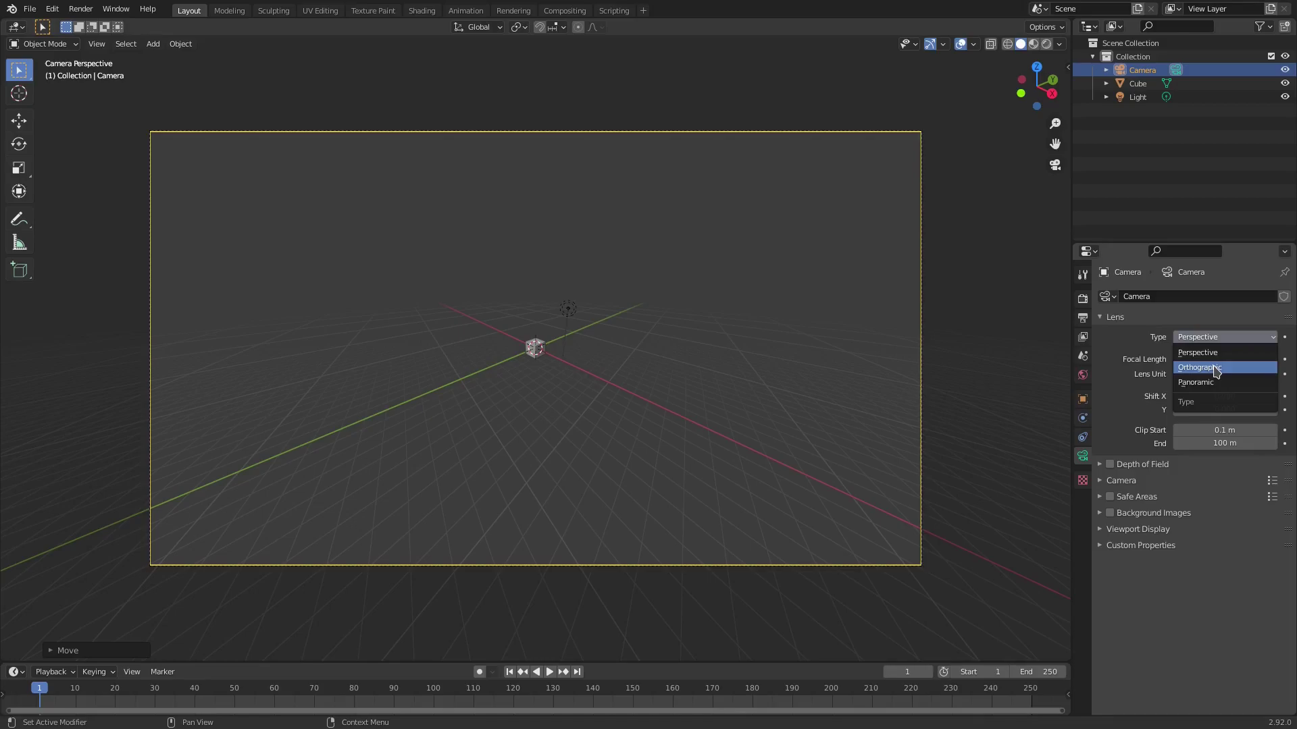
click(1216, 369)
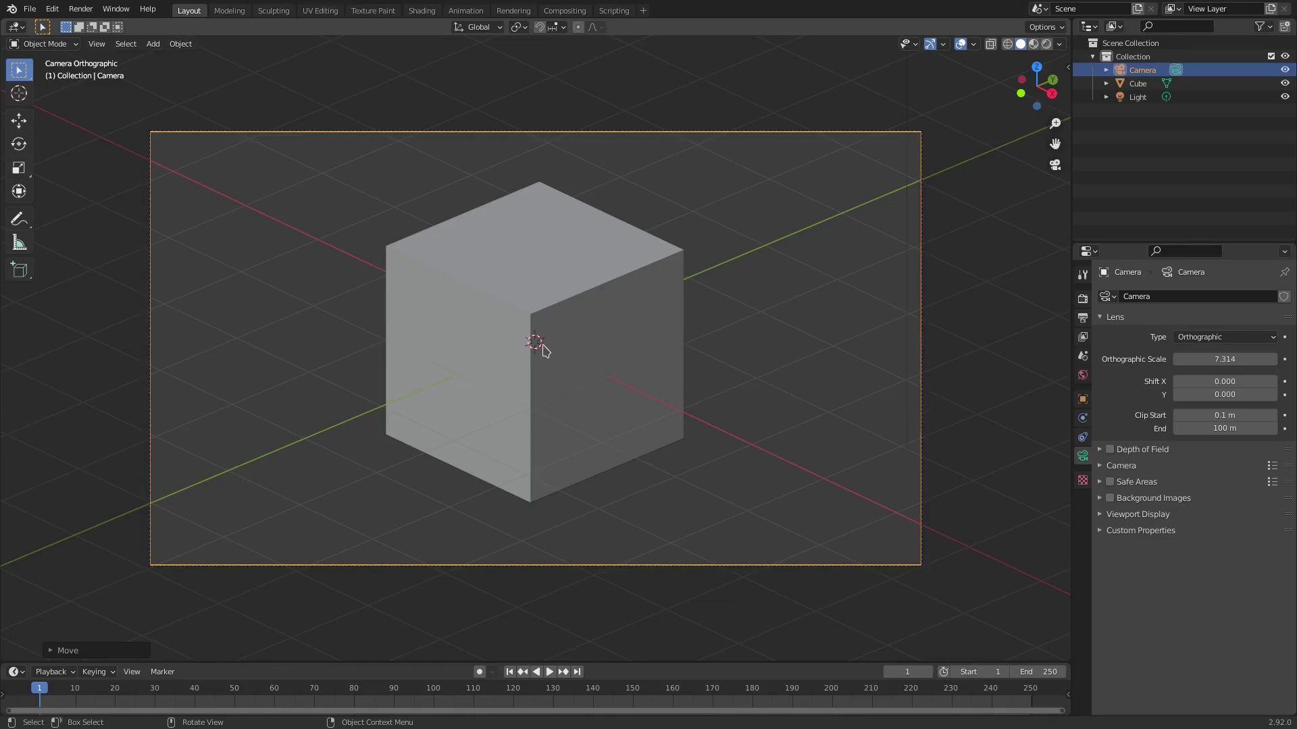
middle_drag(547, 351, 567, 352)
key(KP_0)
Move and rotate the camera so the cube sits centred in frame
key(g)
click(468, 370)
key(r)
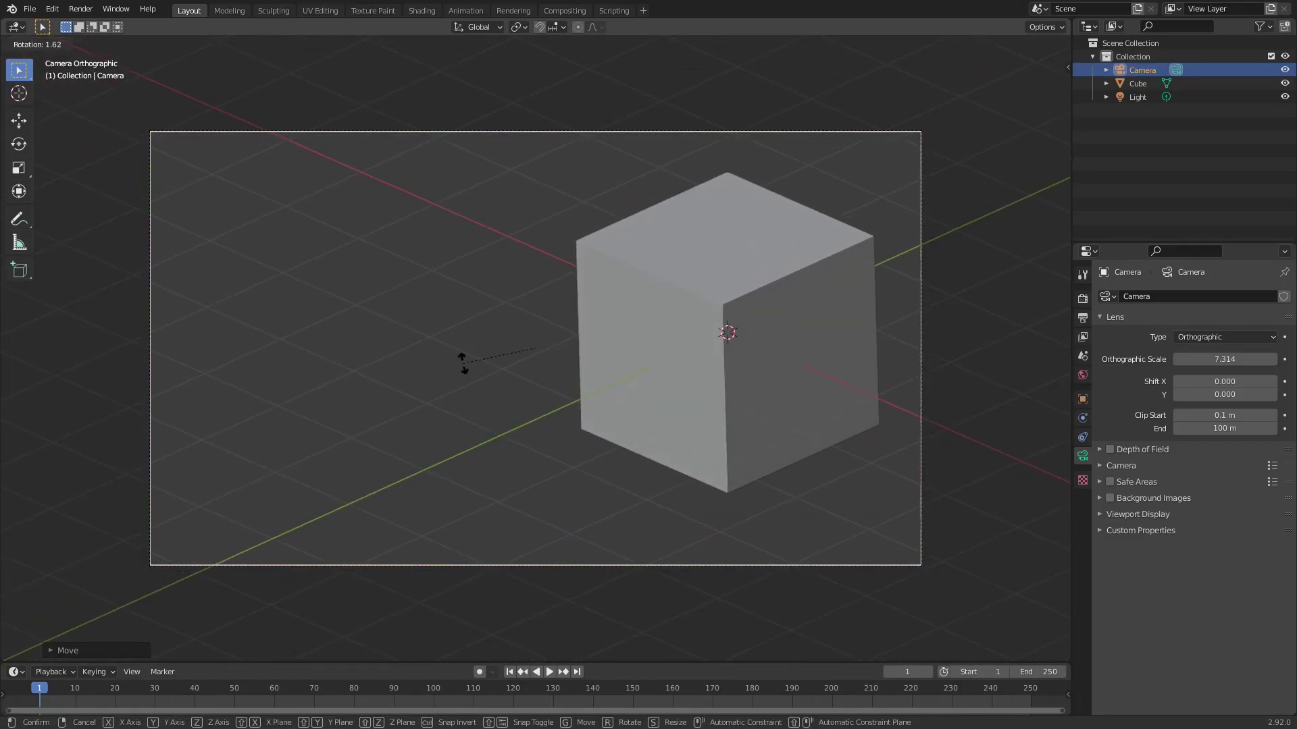
key(Escape)
key(r)
key(r)
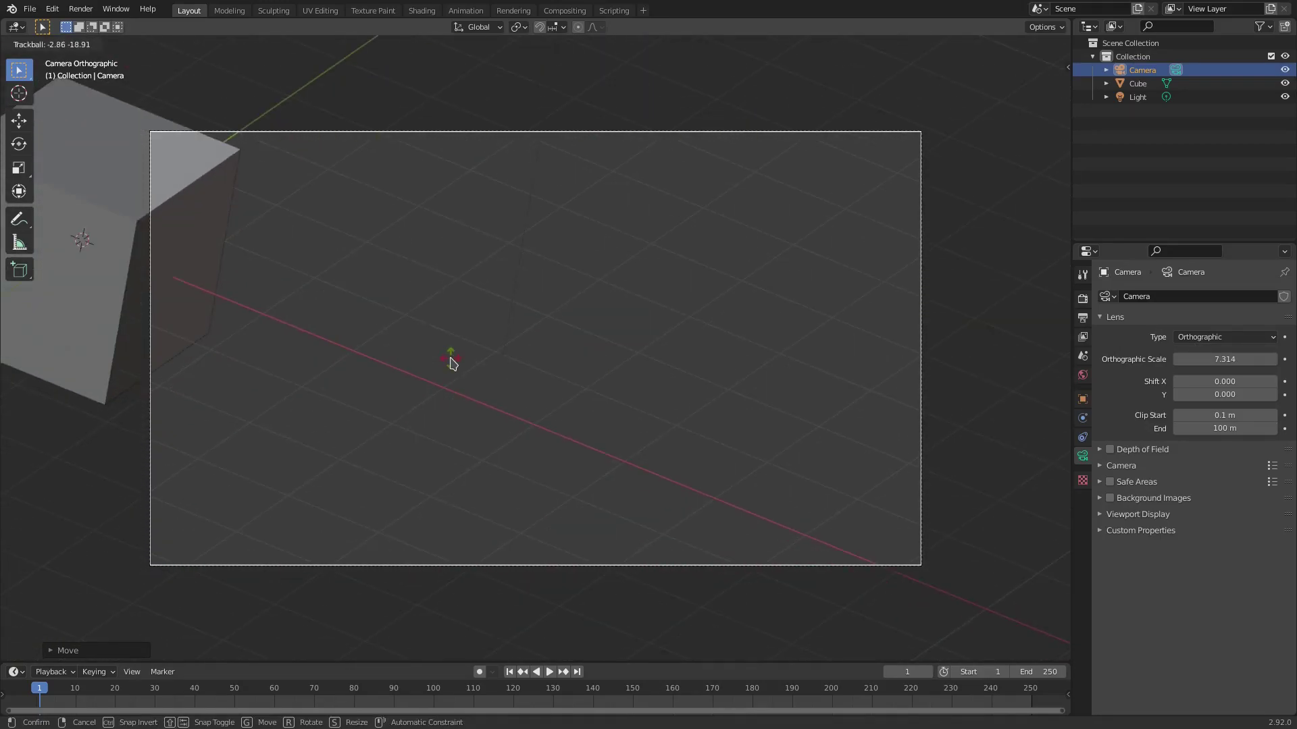
click(448, 362)
key(g)
click(574, 376)
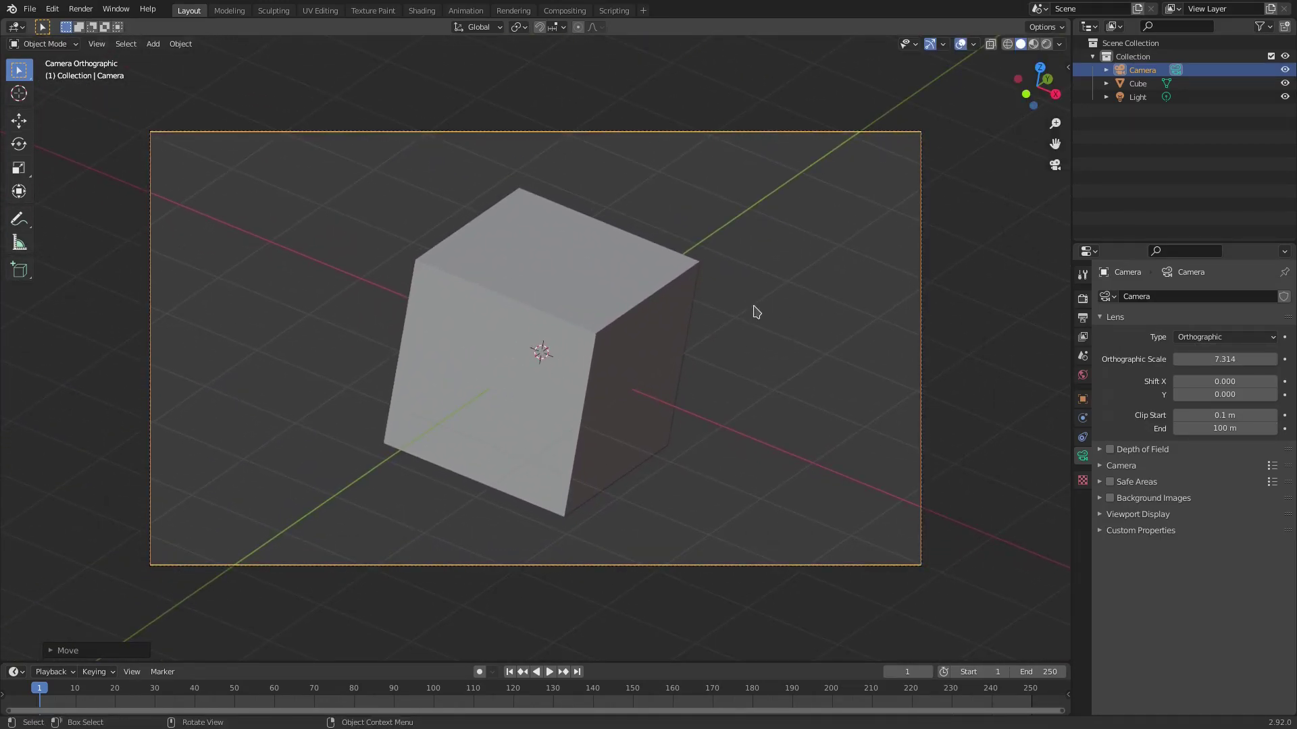
scroll(368, 246, up, 2)
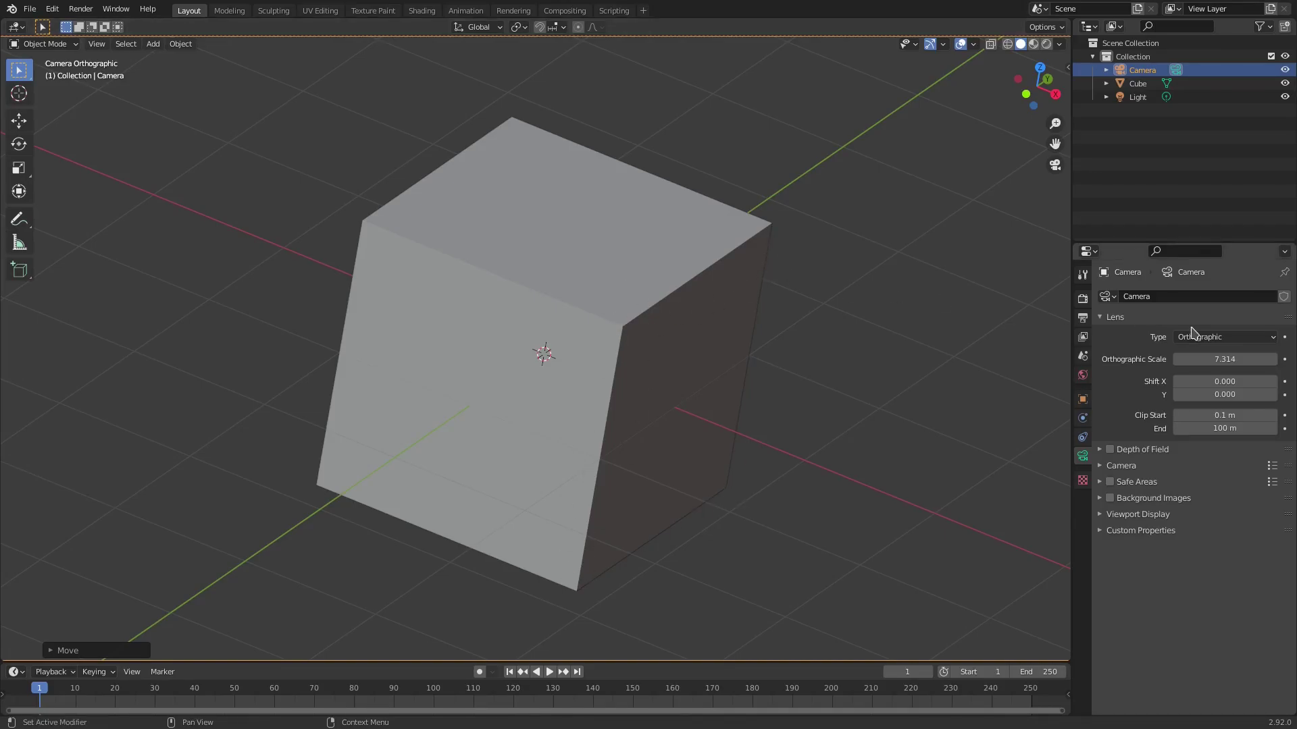
Switch the camera back to Perspective with a 10 mm focal length
click(1216, 337)
click(1202, 348)
mouse_move(1224, 359)
mouse_down()
mouse_move(1283, 358)
mouse_move(1236, 358)
mouse_up()
Dolly the camera along its local Z axis toward the cube
key(g)
key(z)
key(z)
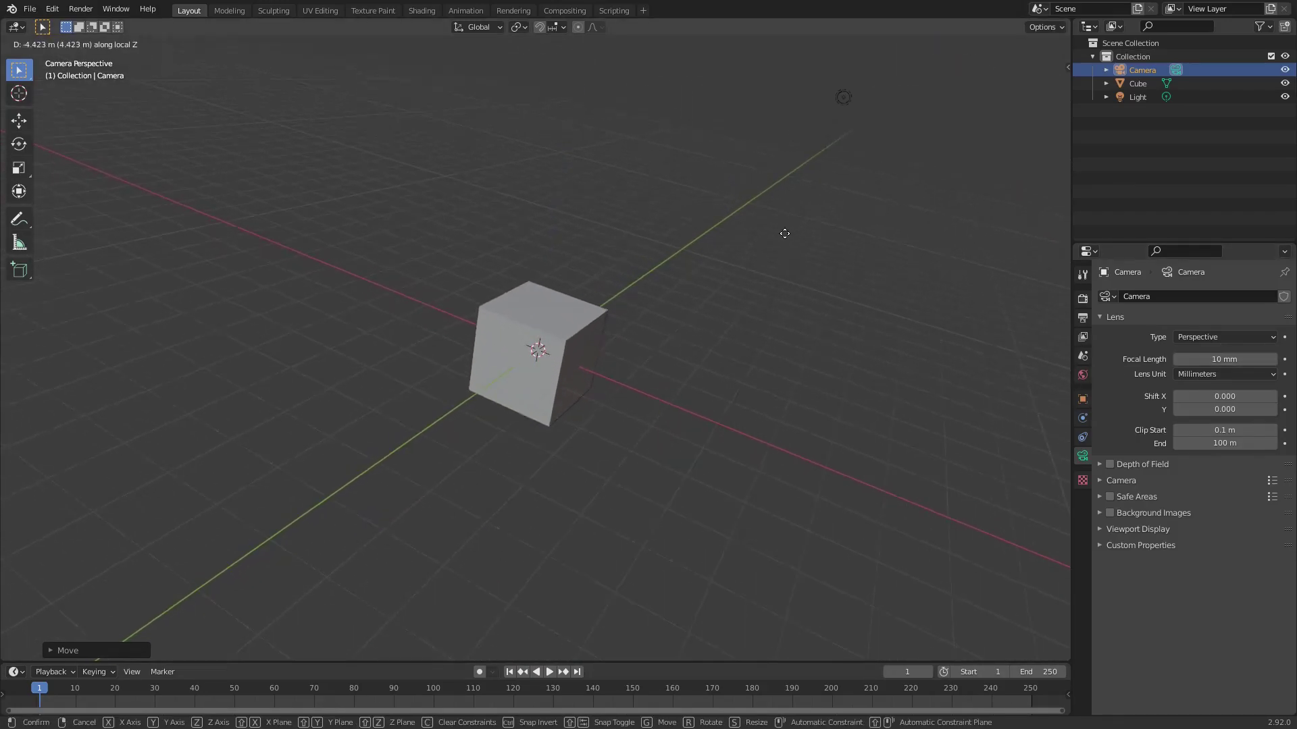
key(Escape)
scroll(730, 297, down, 2)
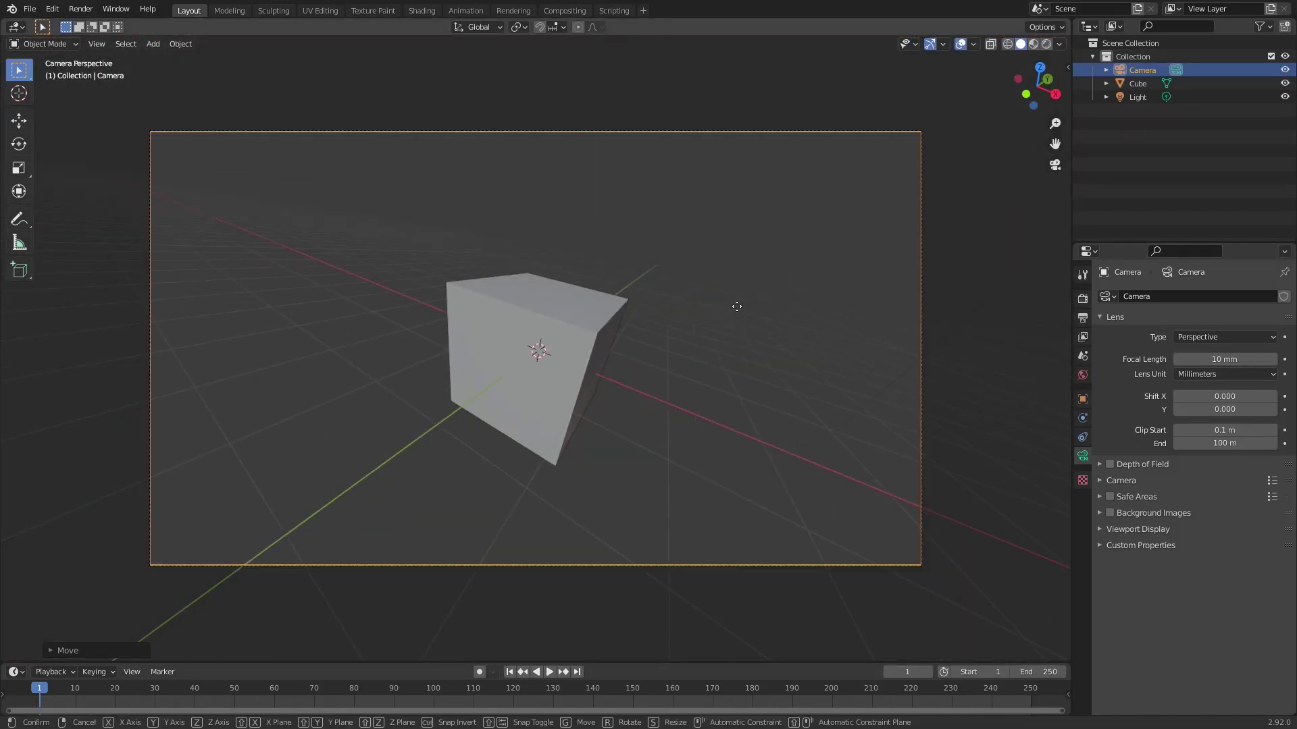
key(g)
key(z)
key(z)
click(738, 290)
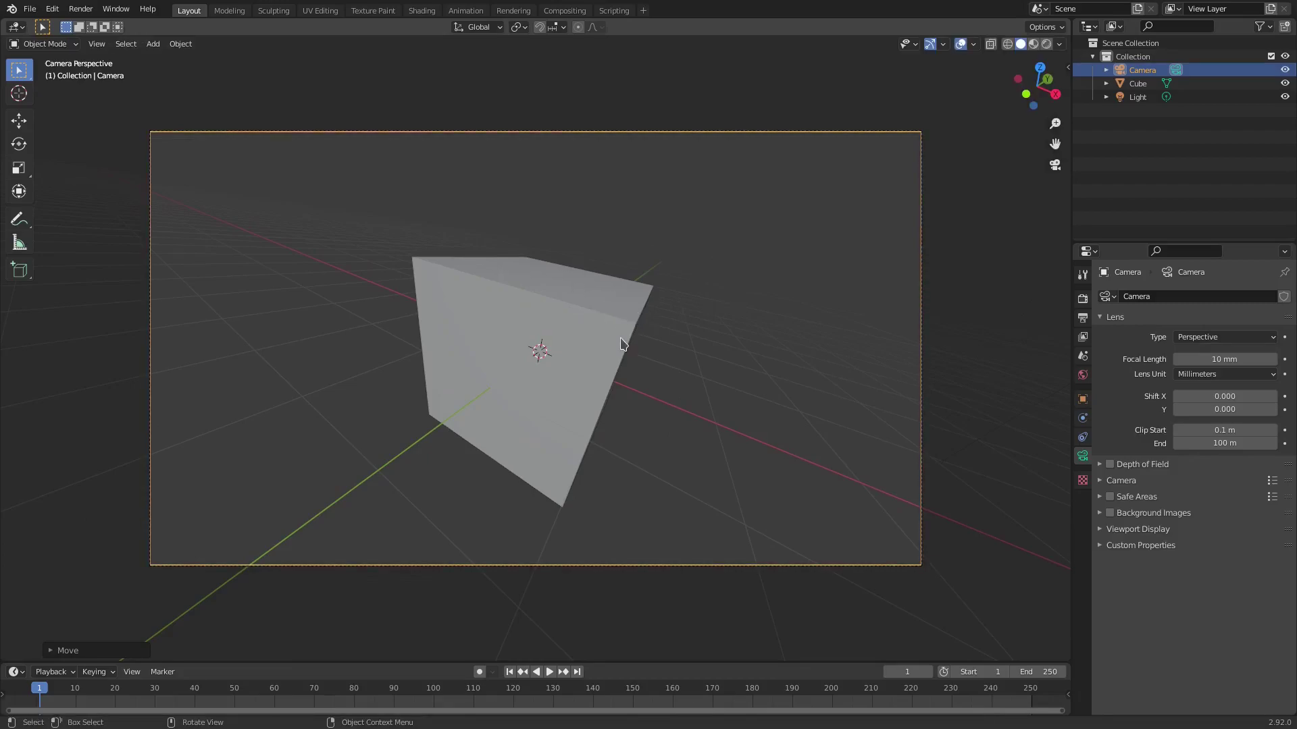
Select the cube and trackball-rotate it to a tilted angle
click(606, 339)
key(r)
key(r)
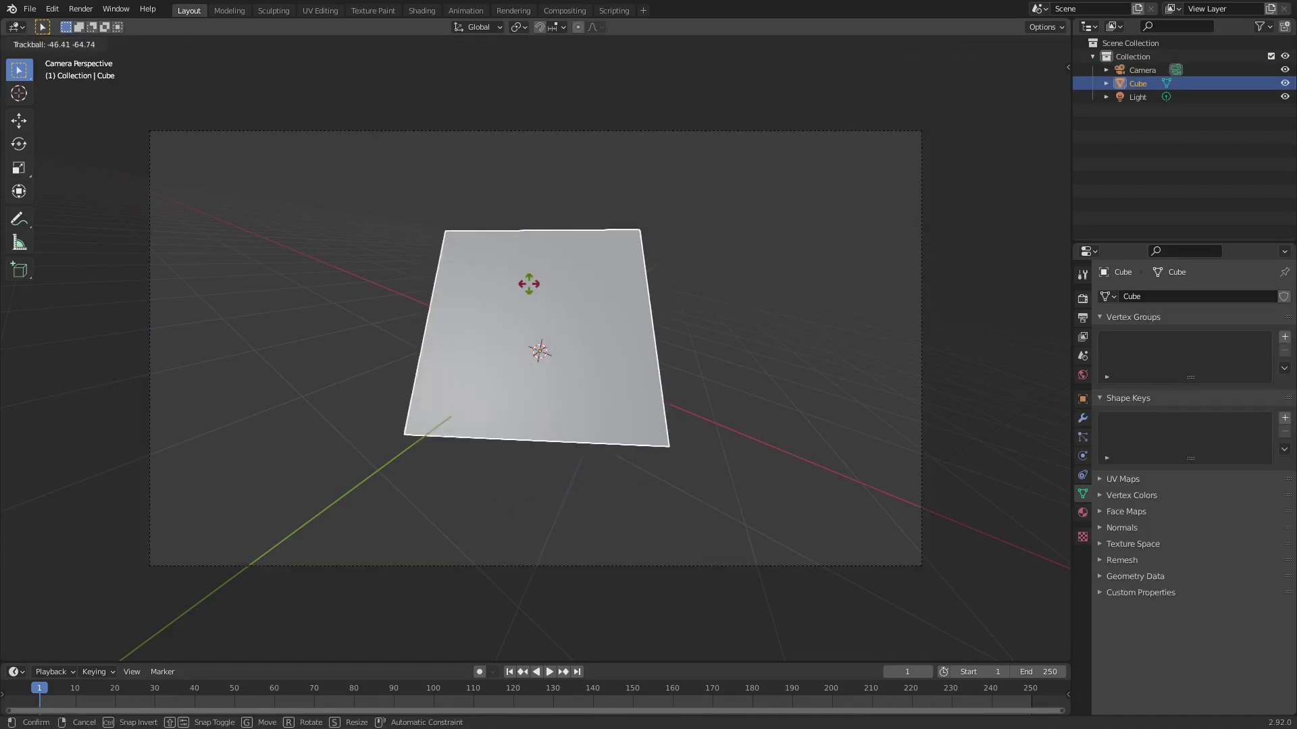
click(909, 321)
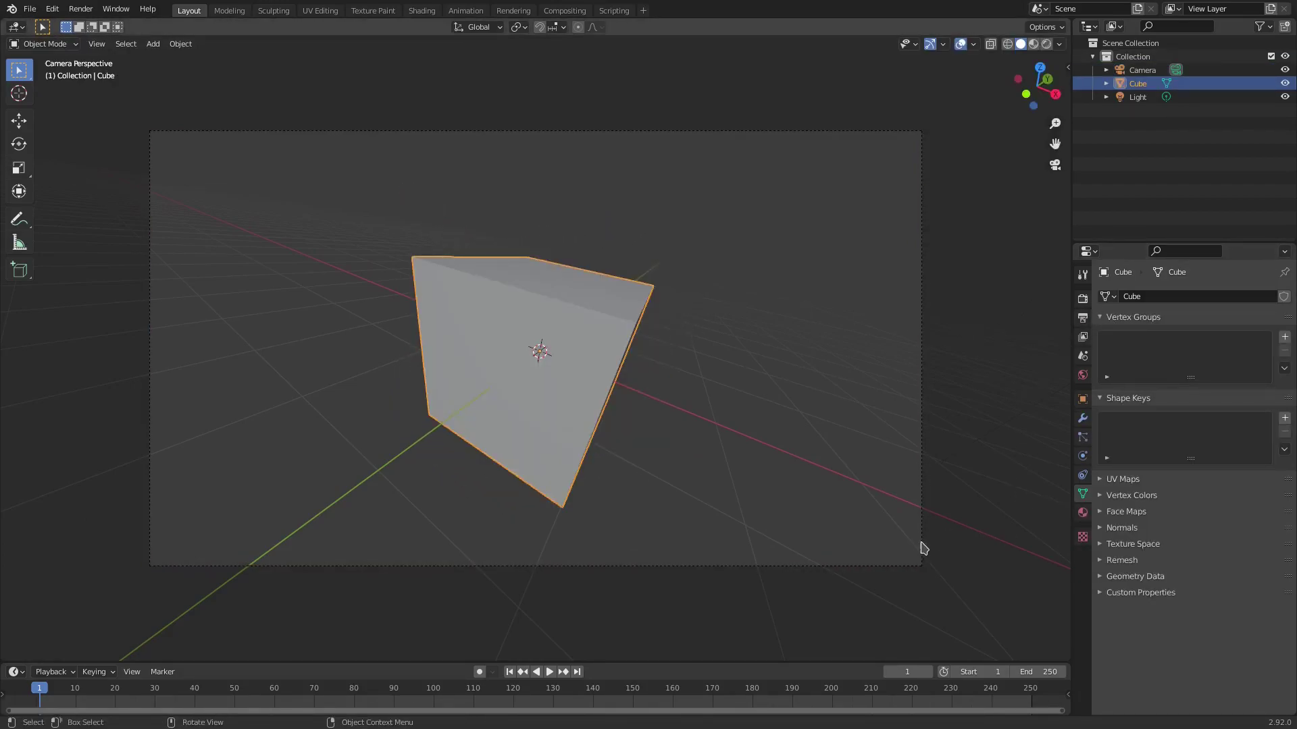
Make the camera Orthographic and settle on an Orthographic Scale of 7.314
click(921, 548)
click(1209, 338)
click(1206, 358)
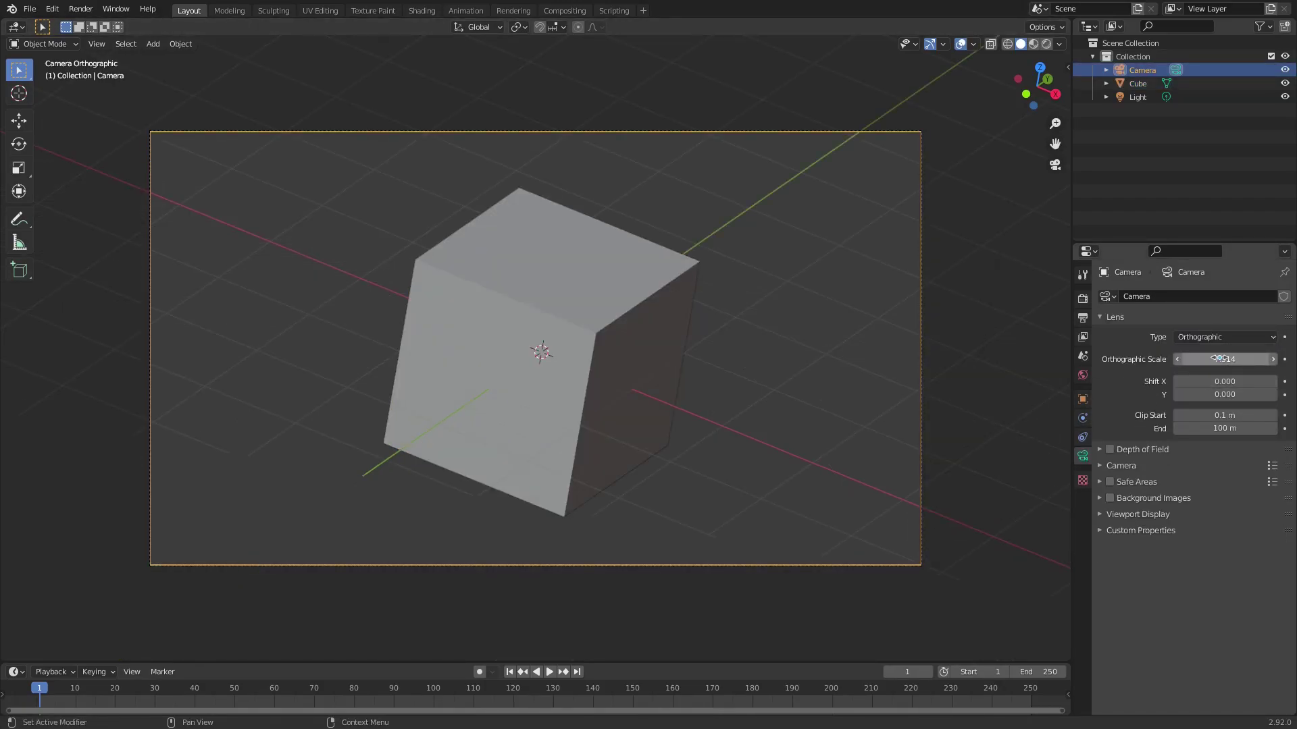
mouse_move(1215, 359)
mouse_down()
mouse_move(1277, 359)
mouse_move(1215, 359)
mouse_up()
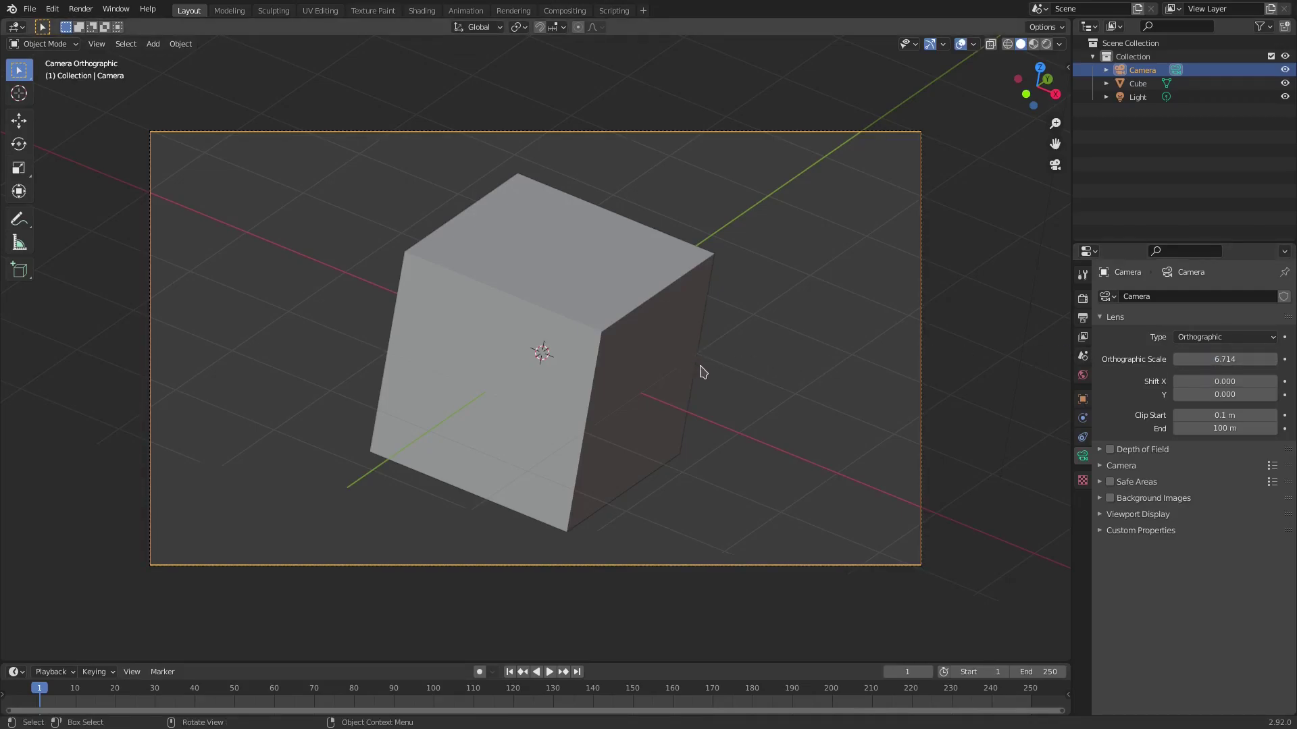
key(ctrl+z)
key(ctrl+z)
key(ctrl+z)
key(ctrl+z)
key(ctrl+z)
key(ctrl+shift+z)
key(ctrl+shift+z)
key(ctrl+shift+z)
key(ctrl+shift+z)
key(ctrl+shift+z)
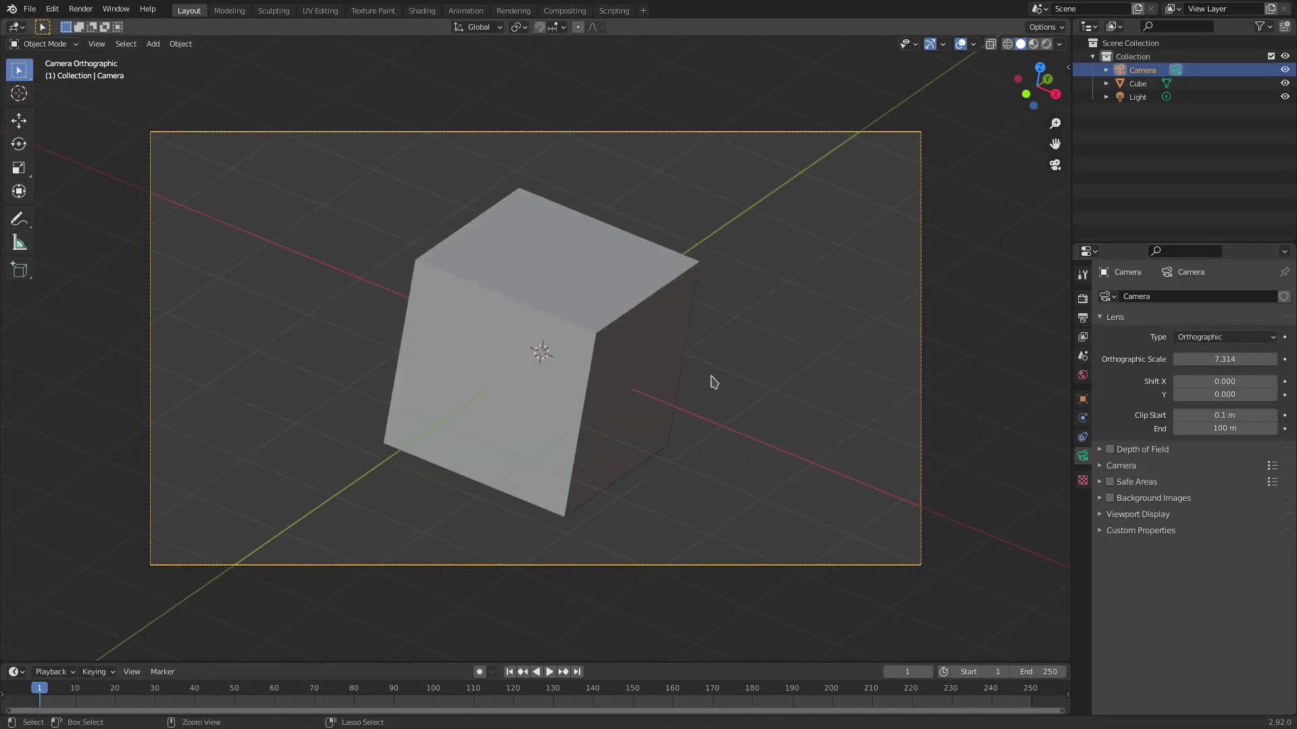
Set the camera lens to Panoramic at 14 mm and move the camera closer to the cube
click(1216, 337)
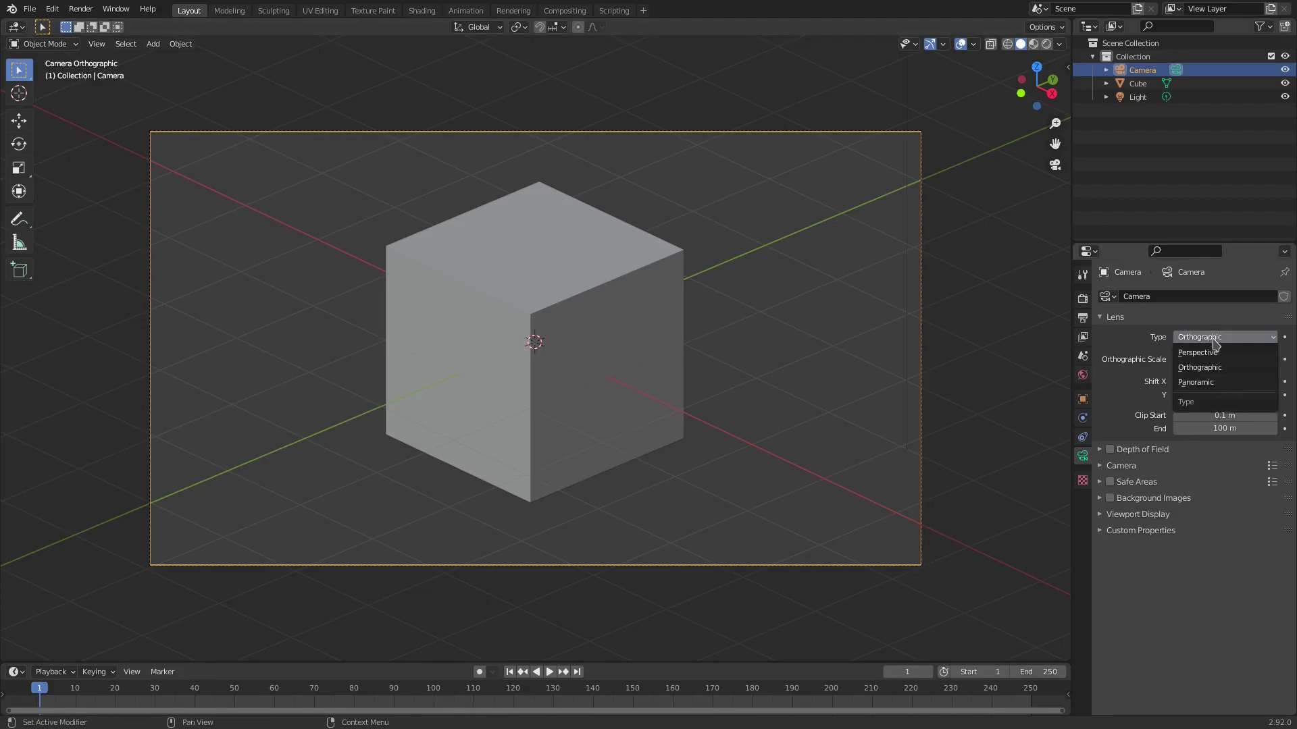
click(1236, 386)
mouse_move(1225, 358)
mouse_down()
mouse_move(1253, 359)
mouse_move(1230, 359)
mouse_up()
key(g)
key(z)
key(z)
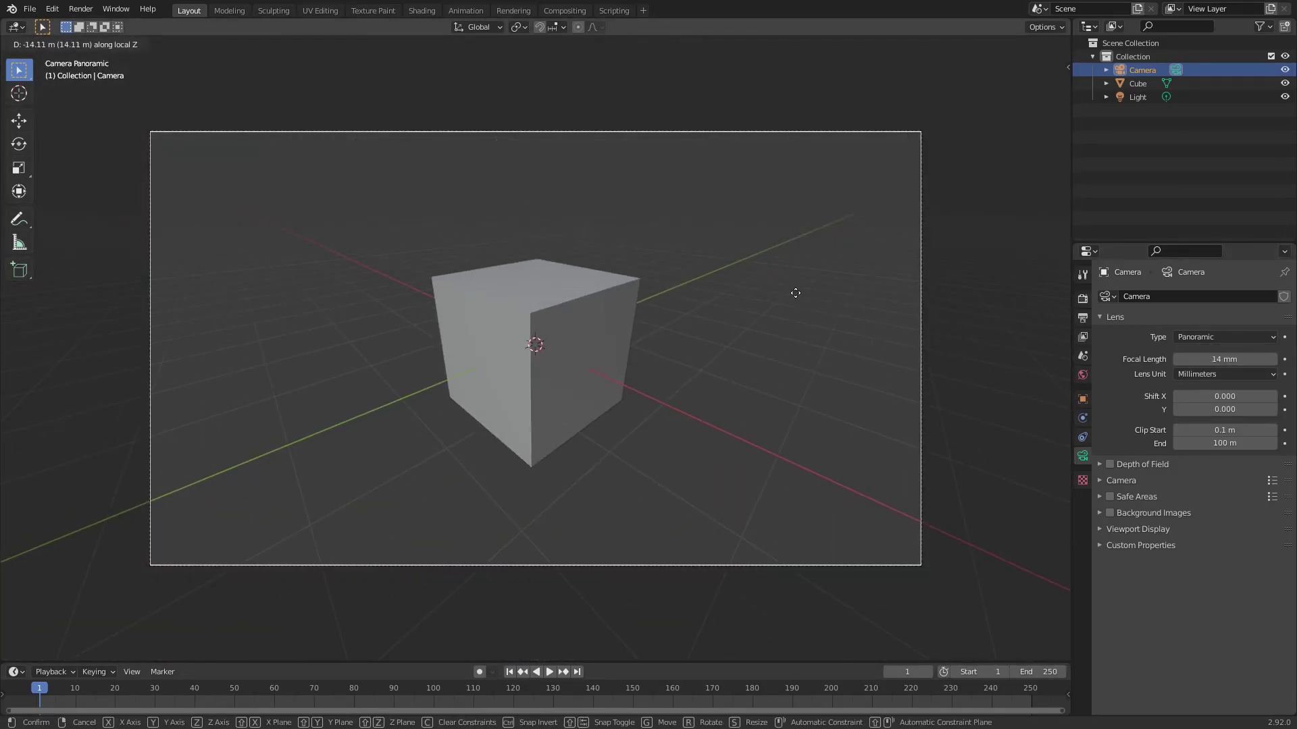
click(791, 274)
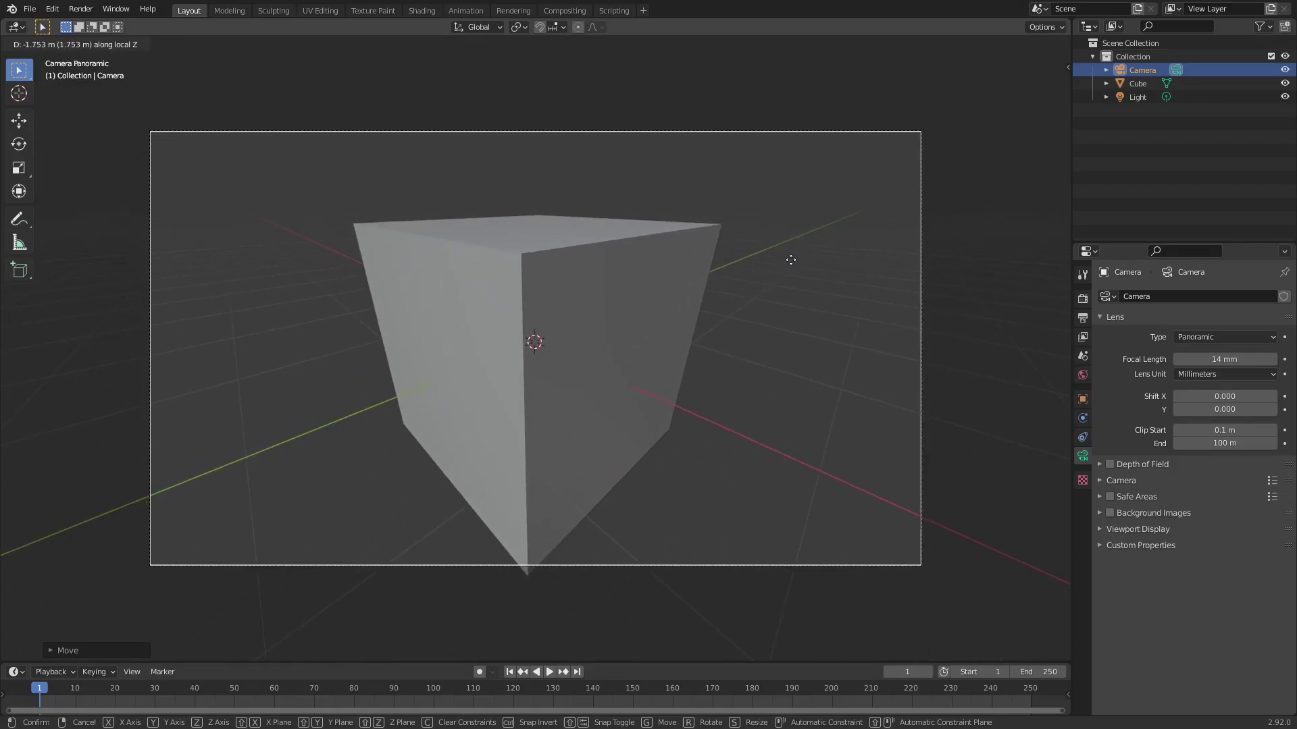
Toggle the lens type between Perspective and Panoramic, leaving it on Perspective
click(1223, 336)
click(1213, 351)
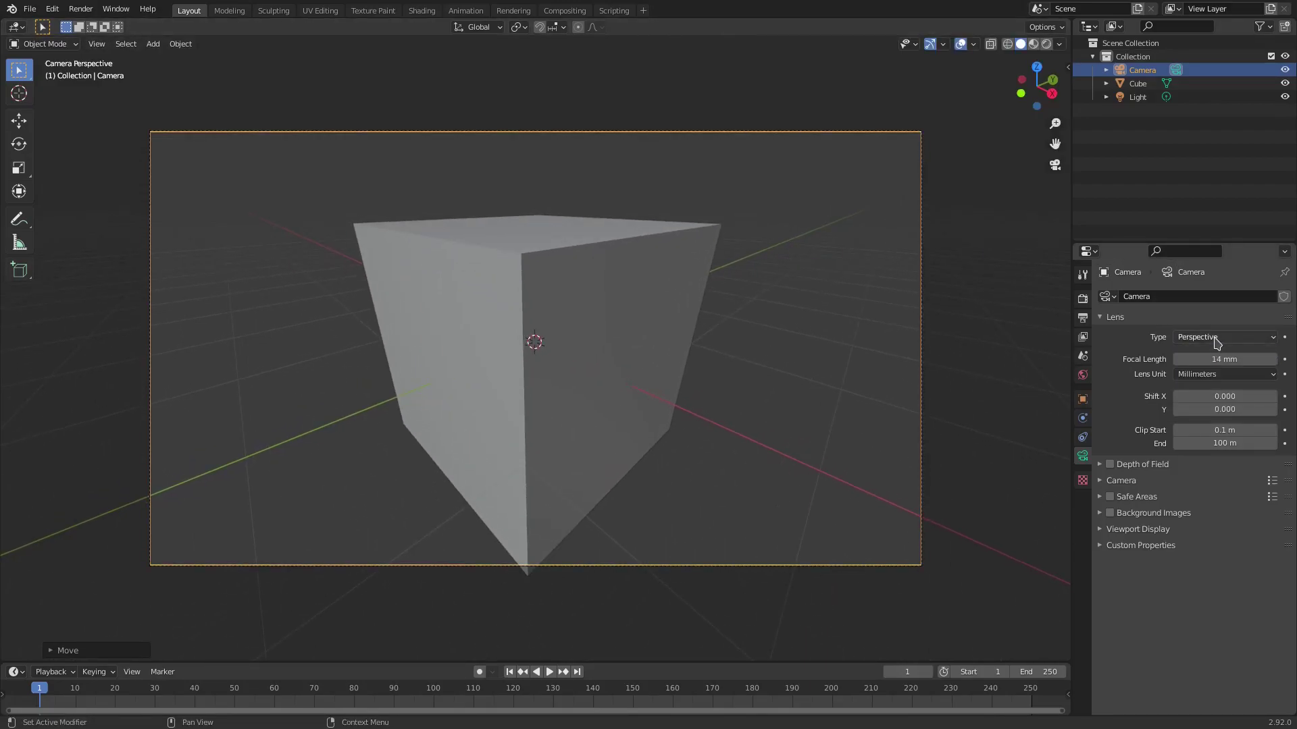
click(1213, 337)
click(1214, 381)
click(1214, 337)
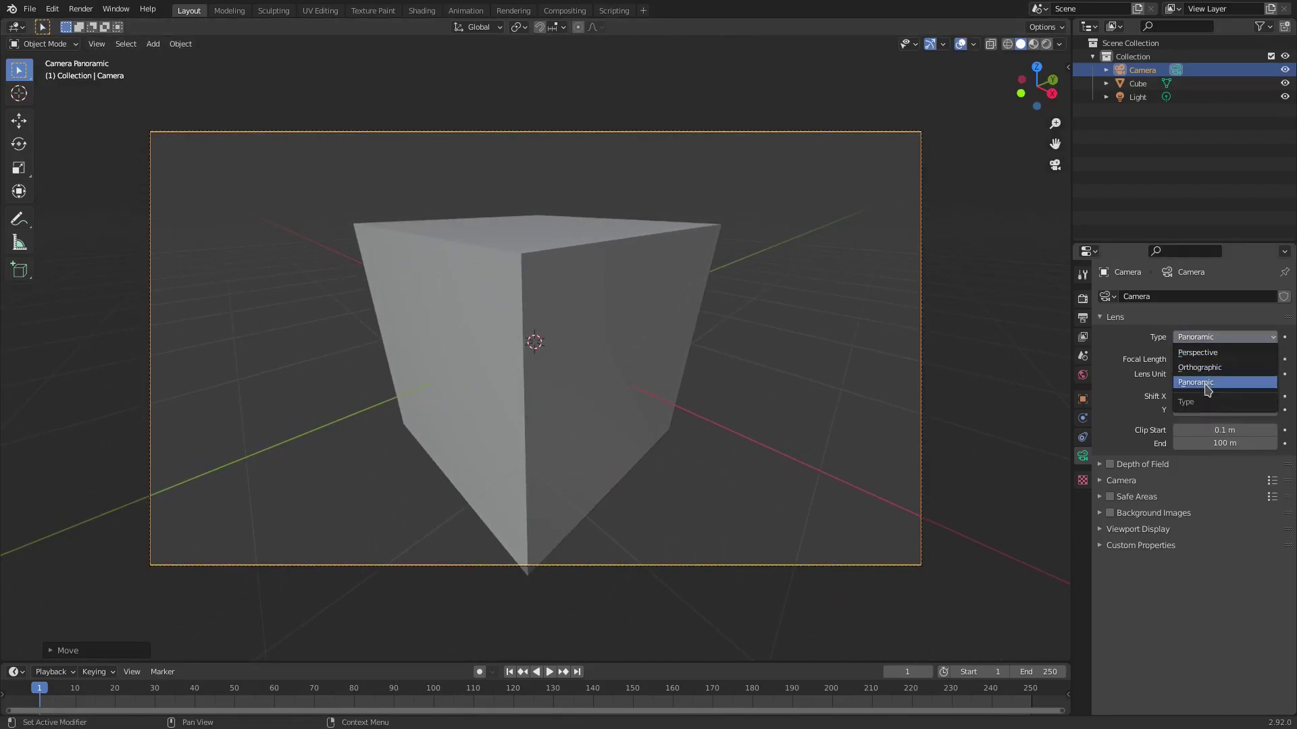
click(1214, 382)
click(1213, 337)
click(1213, 352)
click(1213, 338)
click(914, 374)
Pull the camera back from the cube along its local axis and set the lens to Panoramic again
click(919, 376)
key(g)
key(z)
key(z)
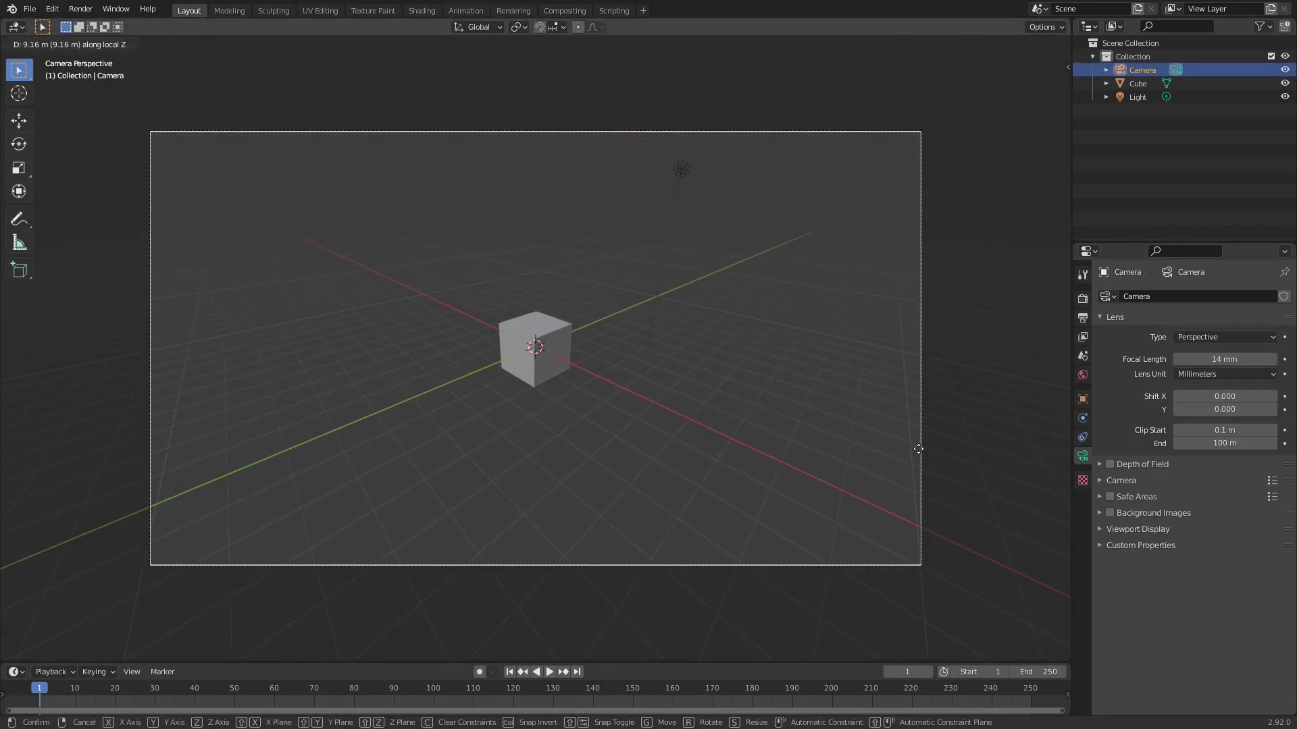
click(918, 449)
click(540, 360)
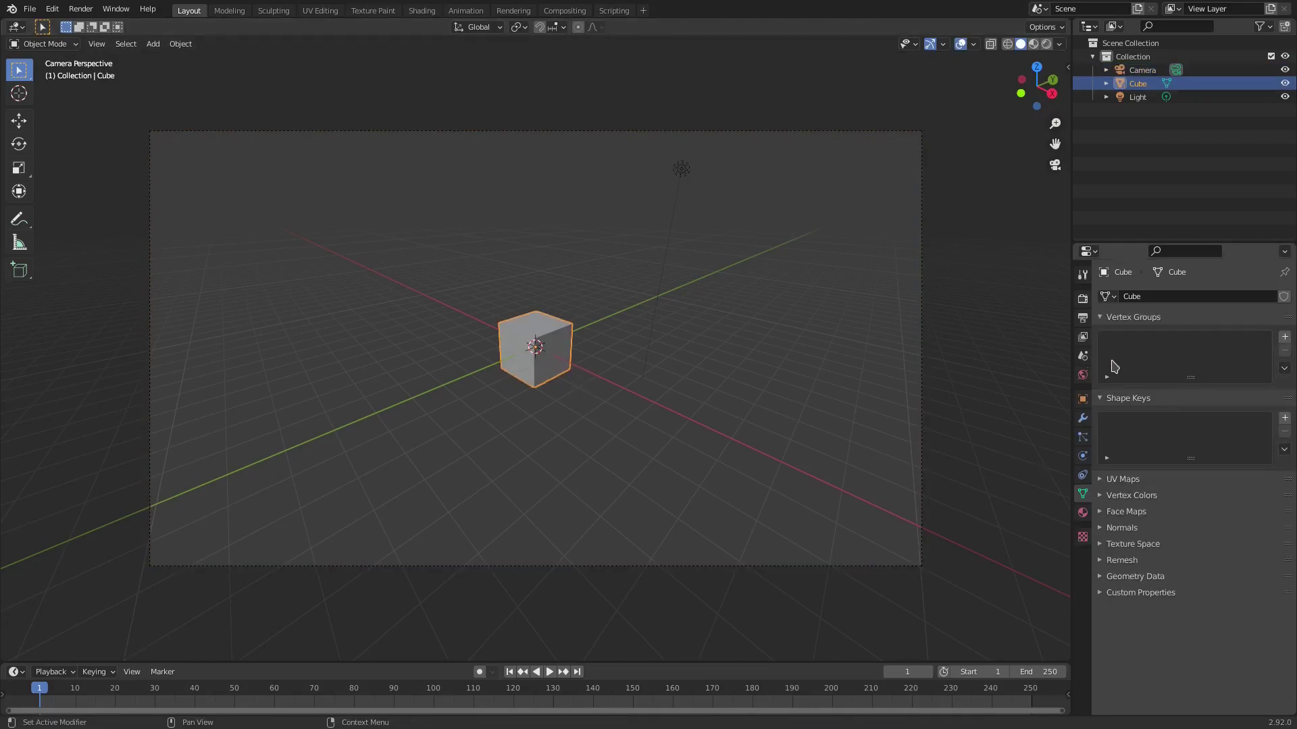
click(1224, 337)
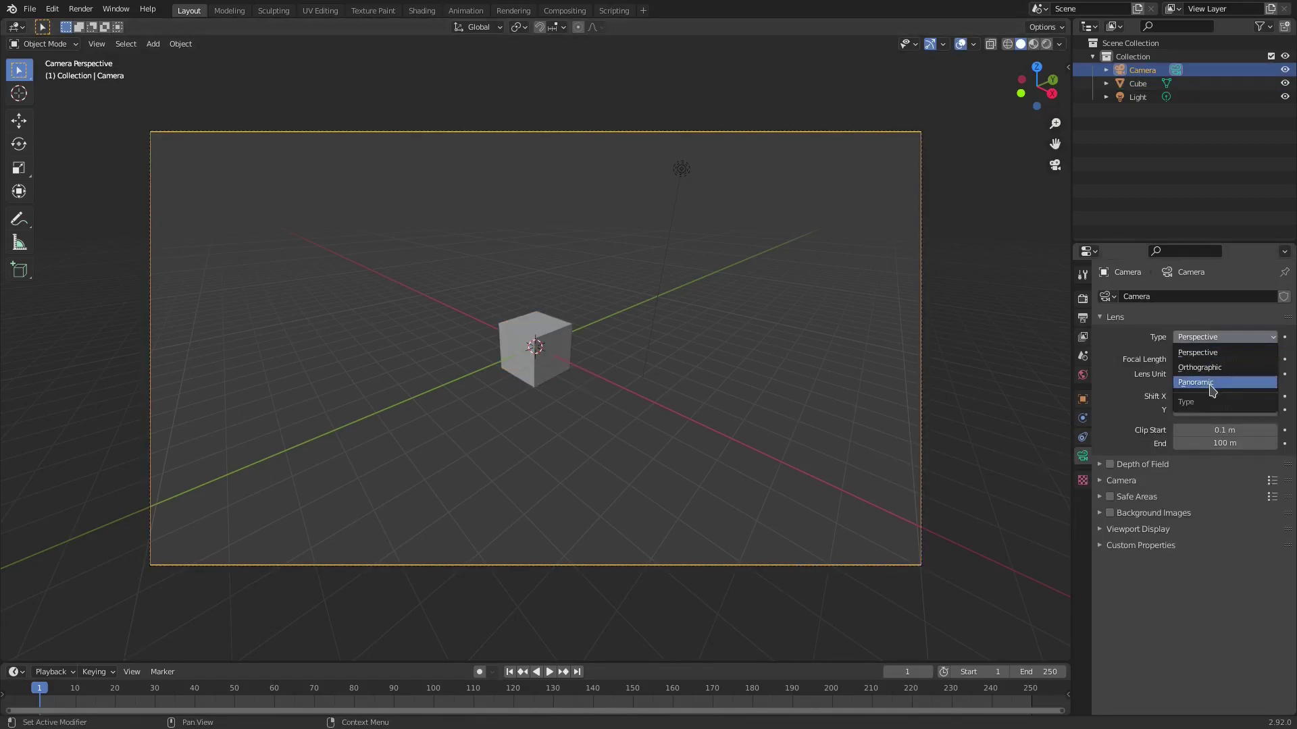
click(1212, 376)
Duplicate the cube three times, placing copies upper left, in front and on the right
click(559, 369)
key(shift+d)
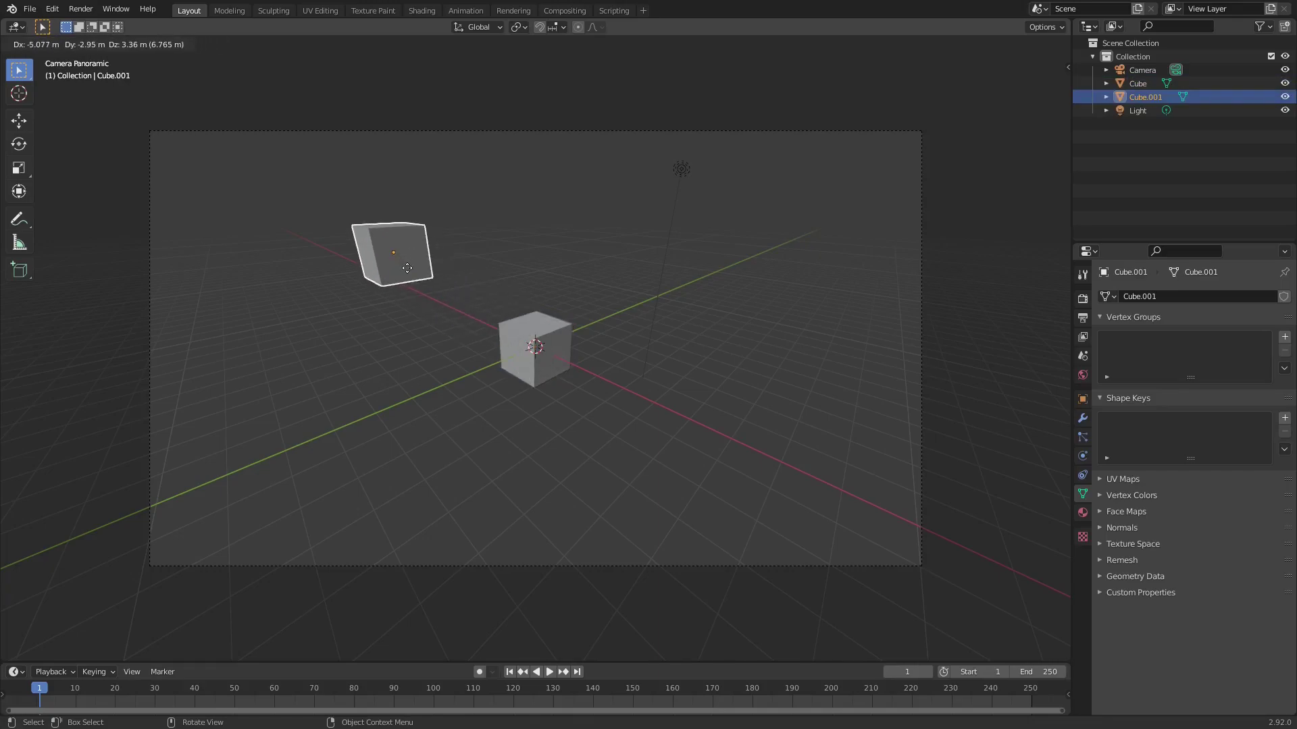
click(399, 266)
key(shift+d)
click(510, 480)
key(shift+d)
click(809, 280)
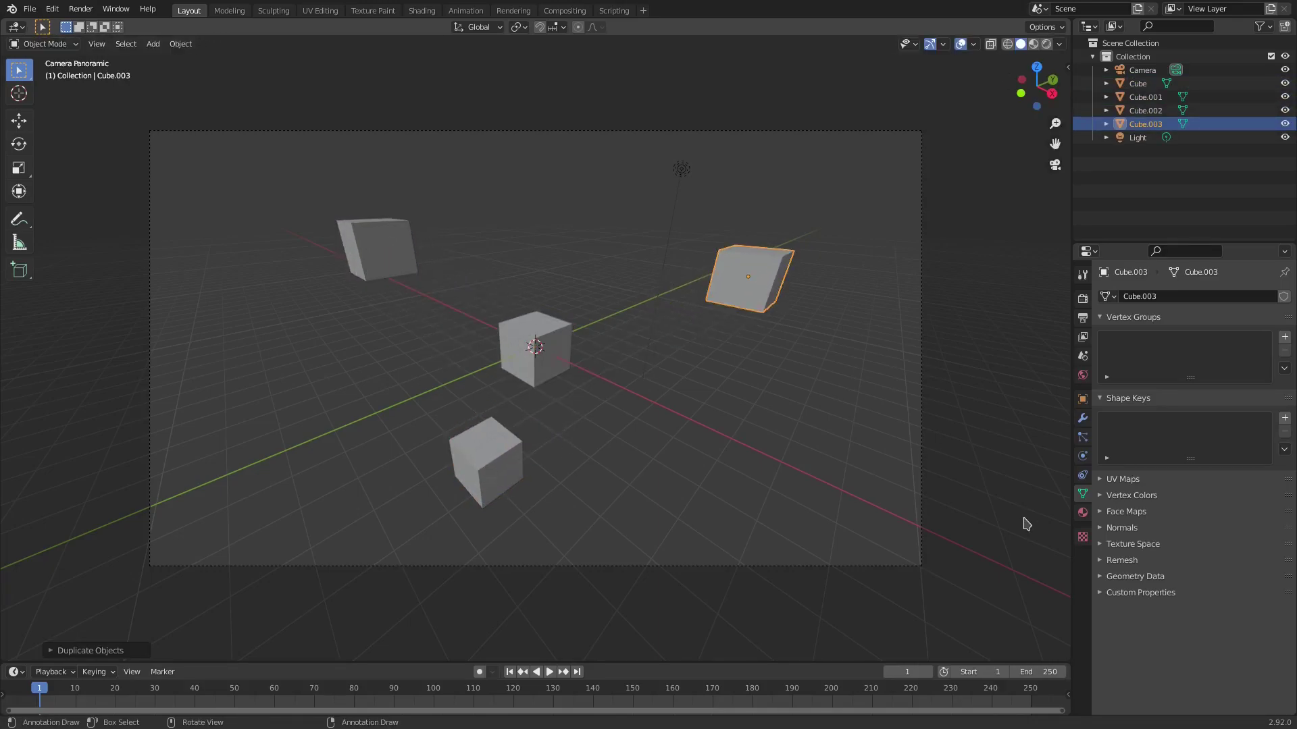
Give this cube its own material with a pinkish-red base colour and preview materials in the viewport
click(1082, 513)
click(1230, 493)
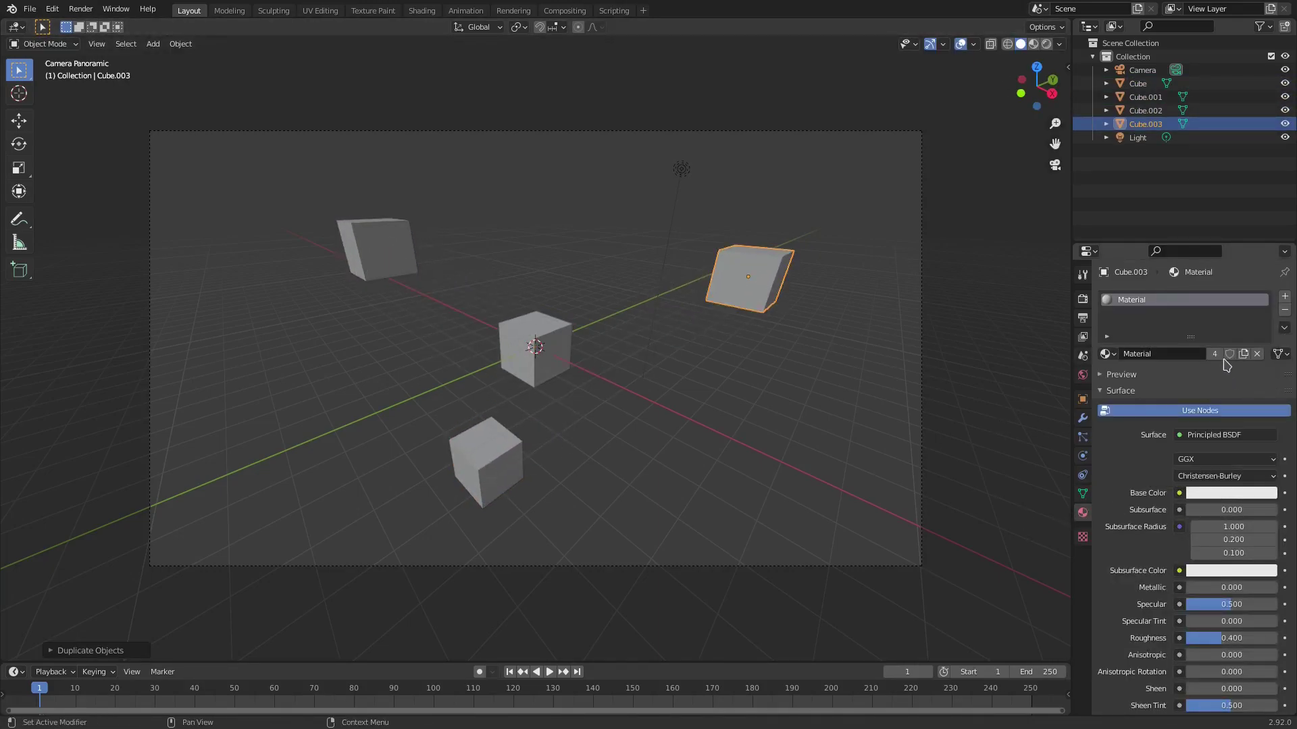
click(1215, 354)
click(1216, 493)
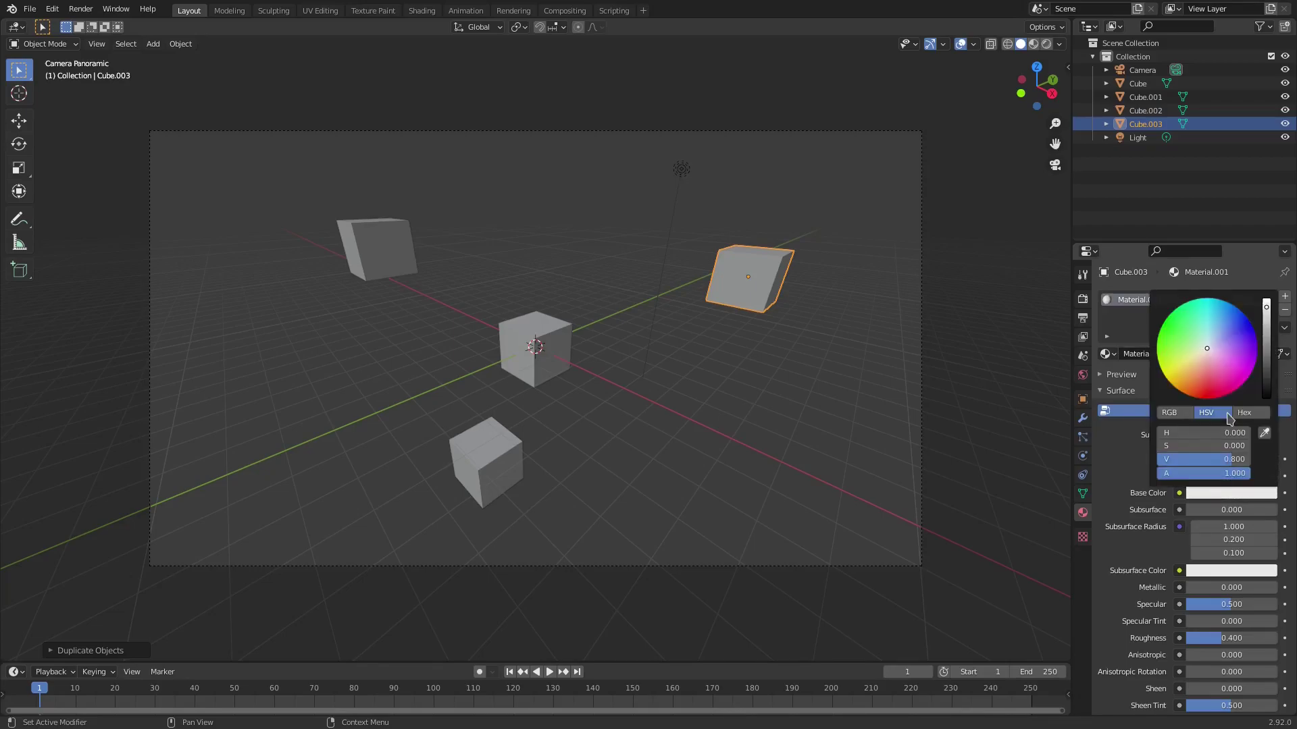
click(1231, 416)
click(1033, 44)
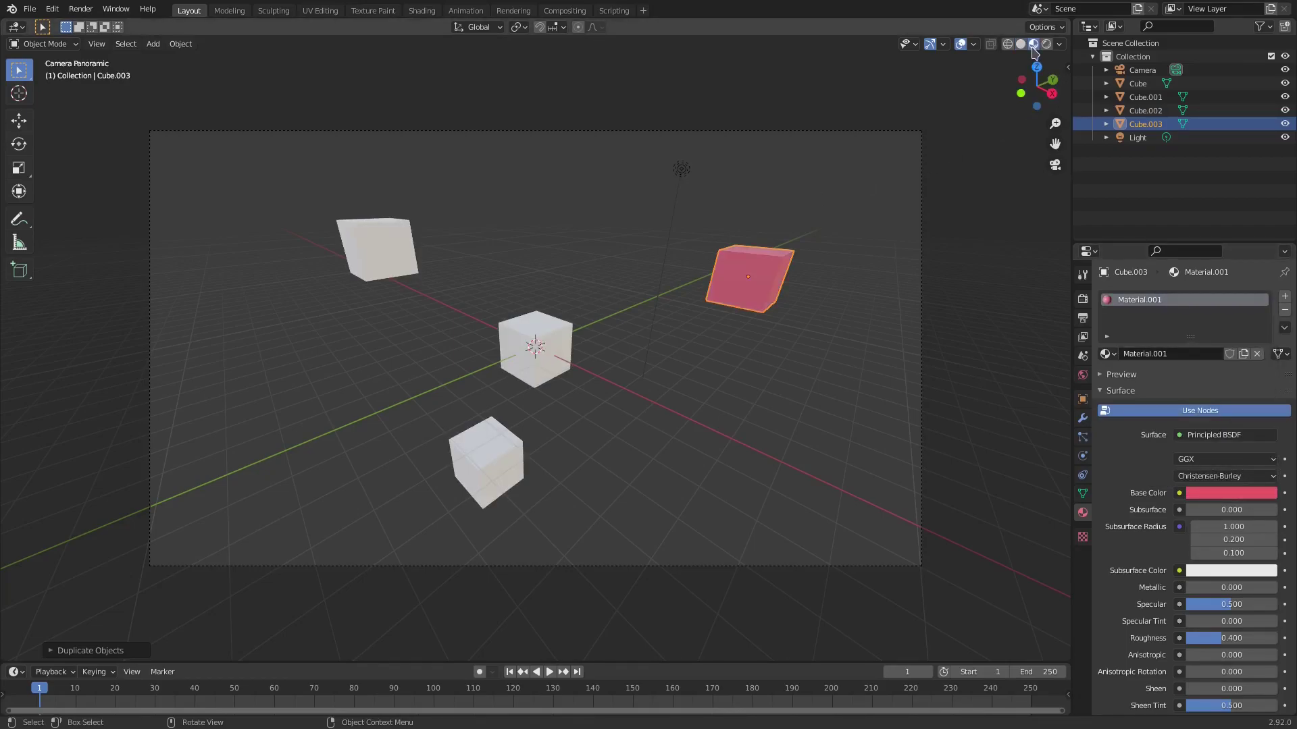
Colour the top-left cube purple, then give the right cube its own orange material
click(401, 254)
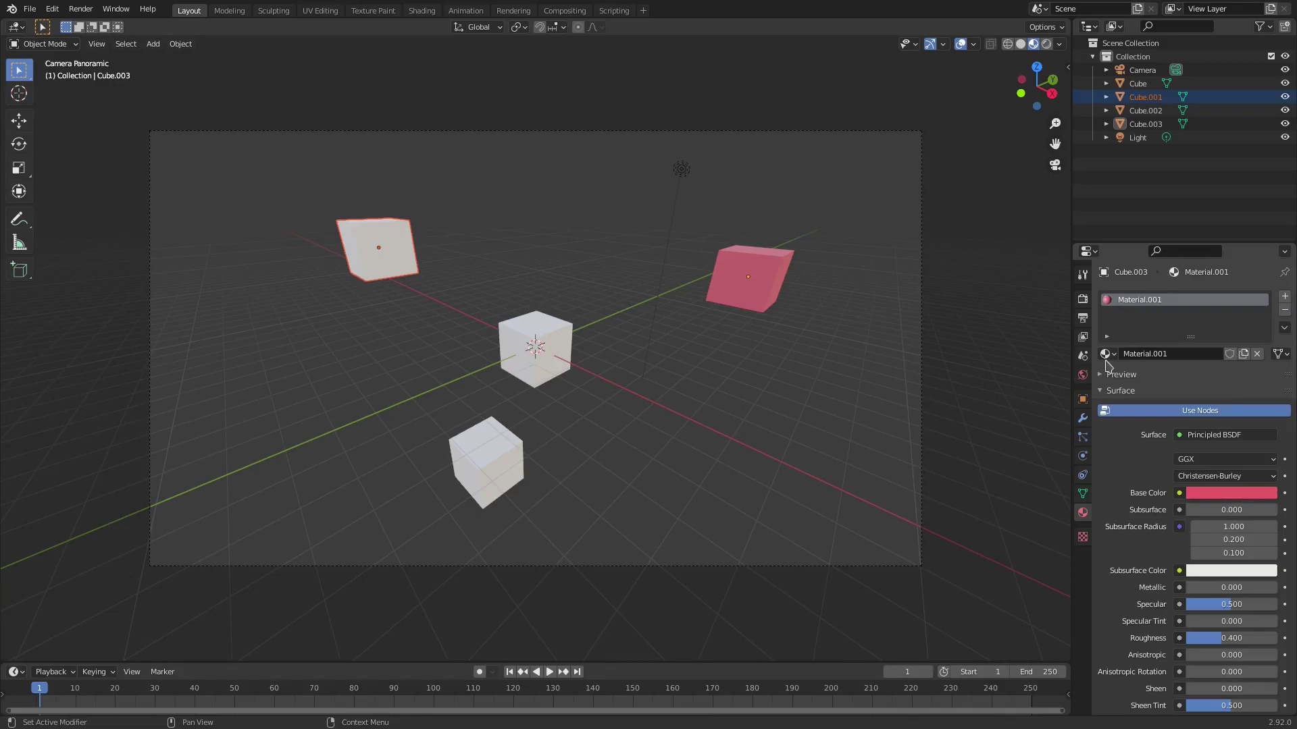
click(1221, 500)
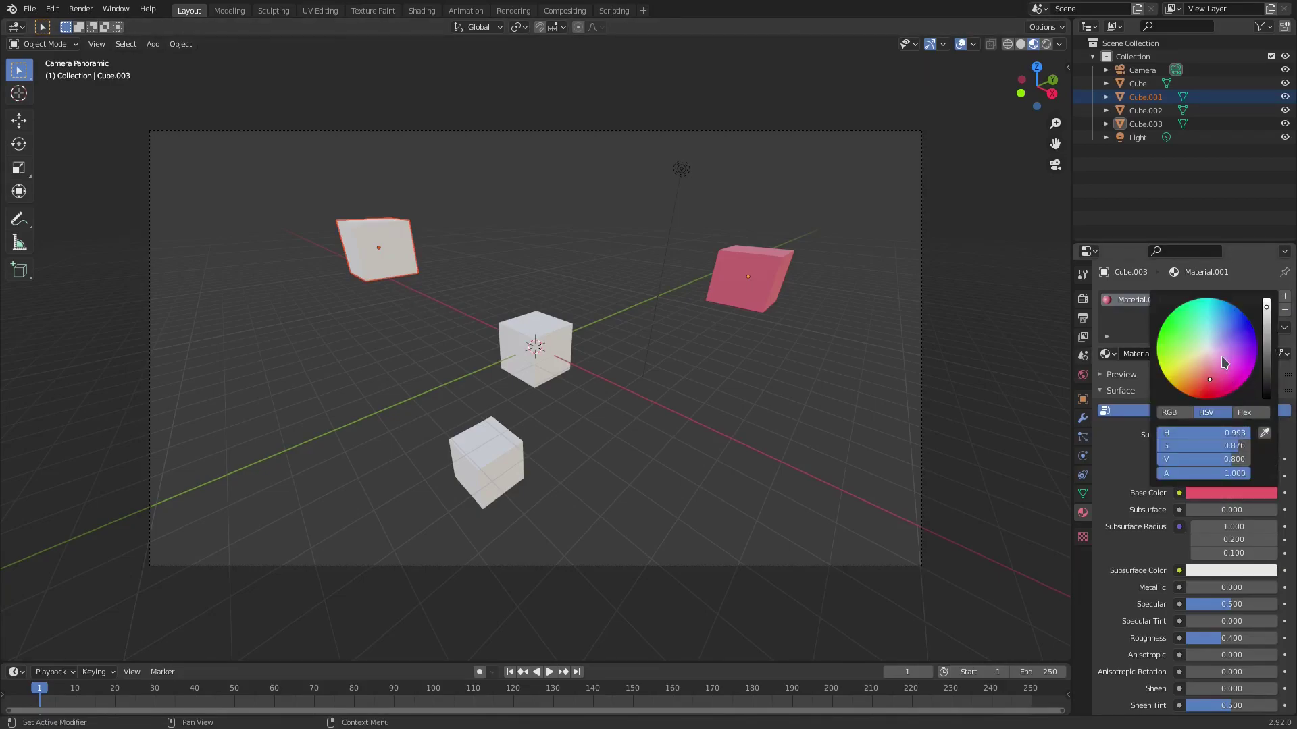
click(1221, 355)
click(1243, 353)
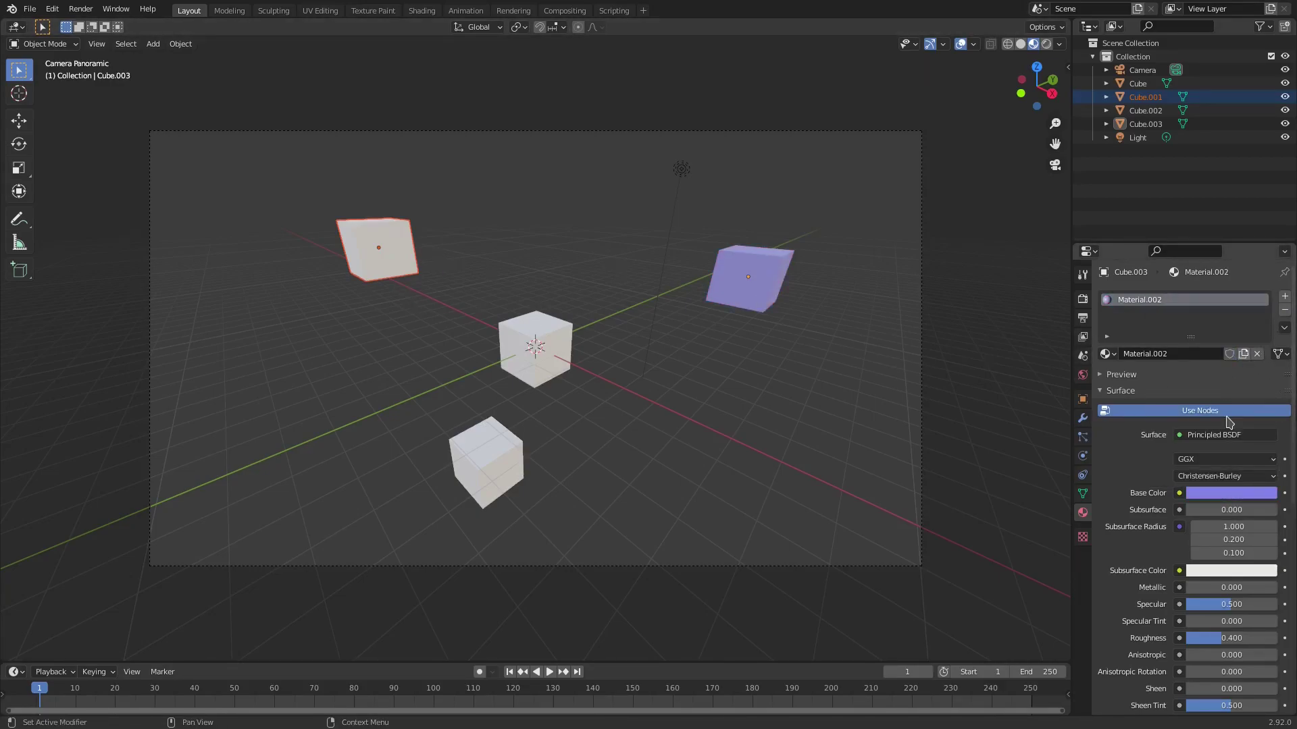
click(1229, 493)
click(1189, 380)
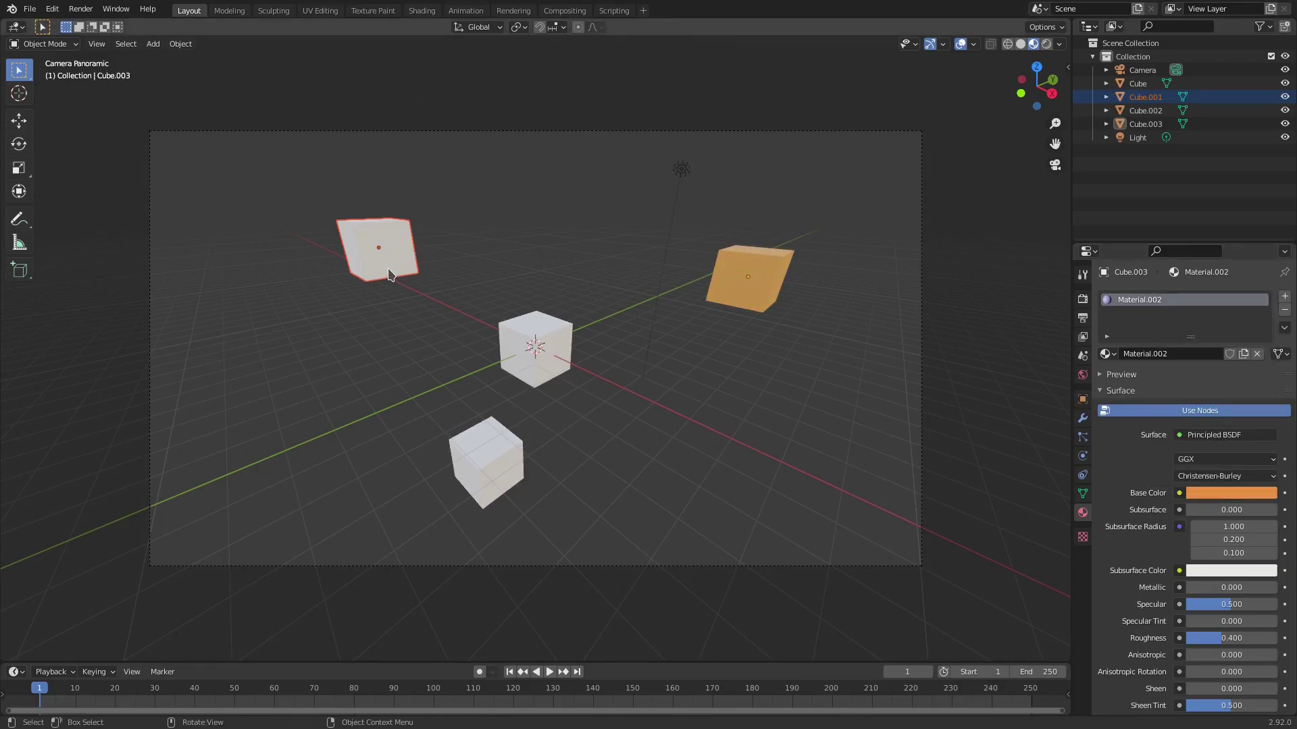
Give the top-left cube a new magenta material, Material.003
click(1146, 96)
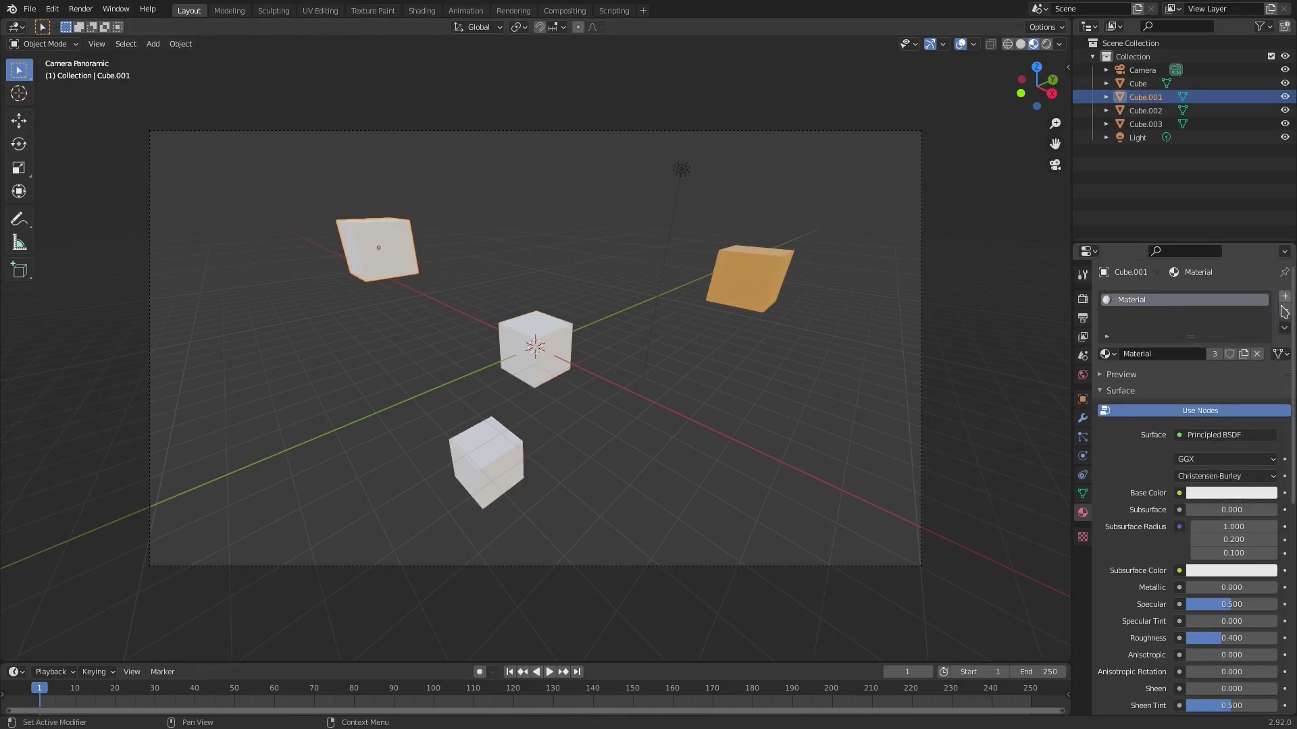
click(1257, 353)
click(1207, 355)
click(1229, 493)
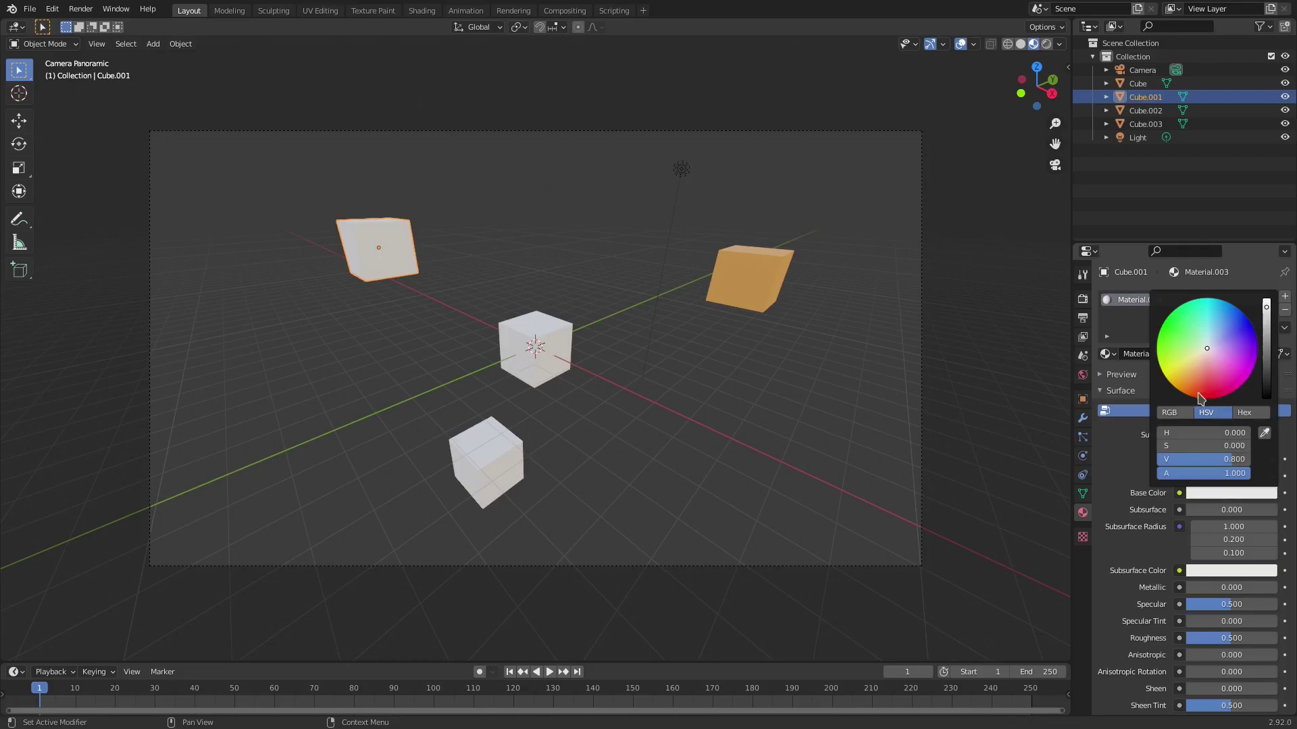
click(1201, 398)
click(1248, 382)
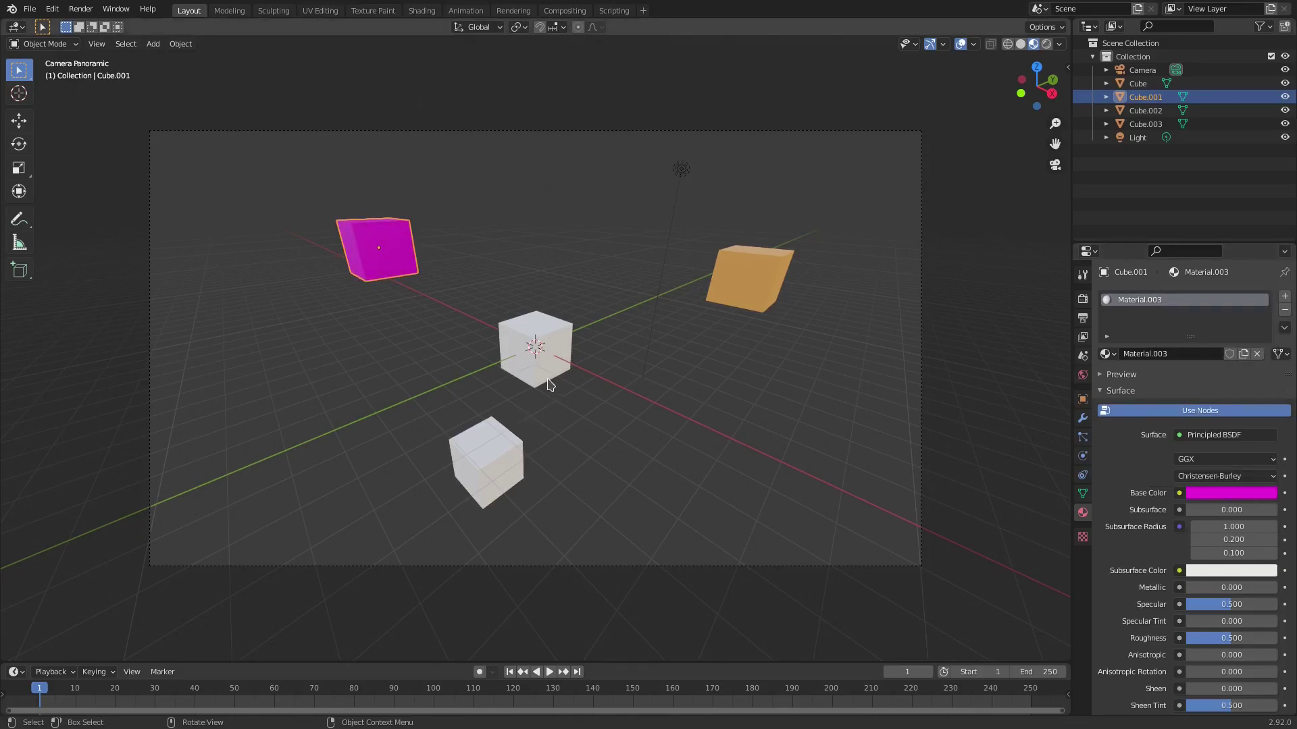
Select the front cube, render an image of the scene, and close the render window
click(488, 461)
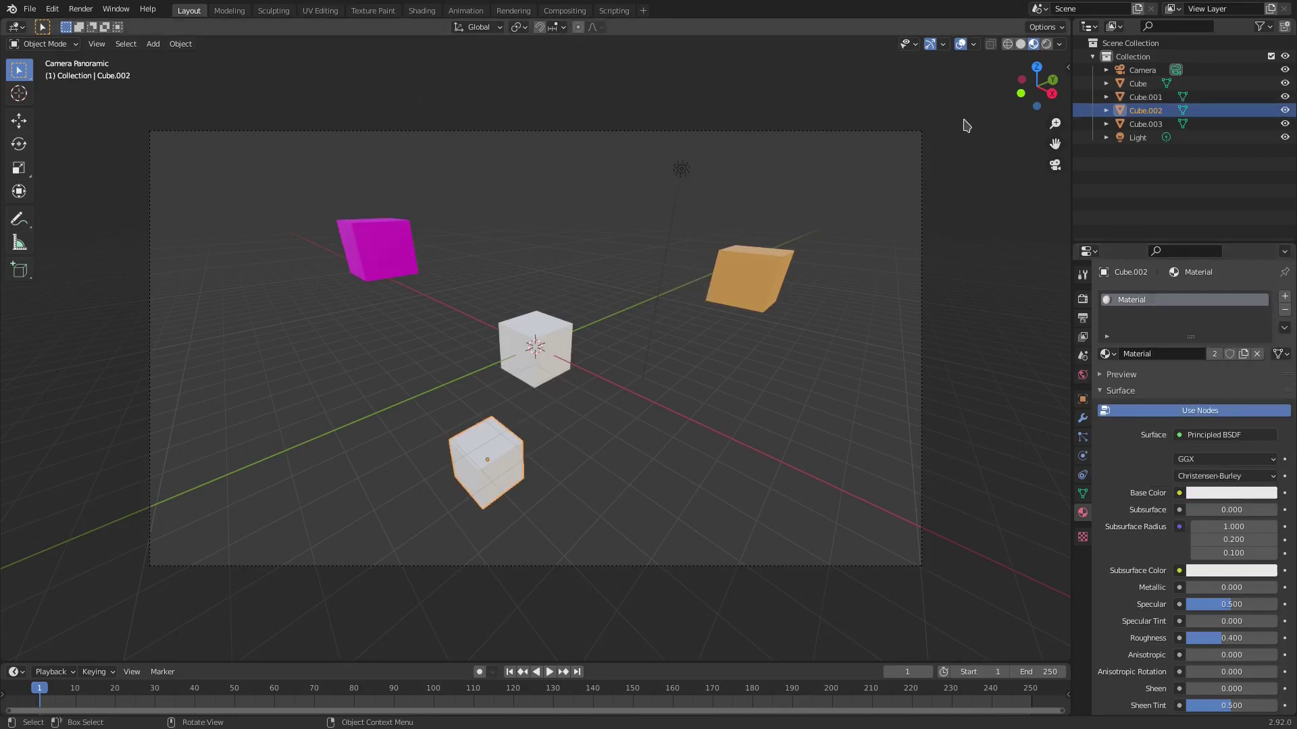
click(81, 9)
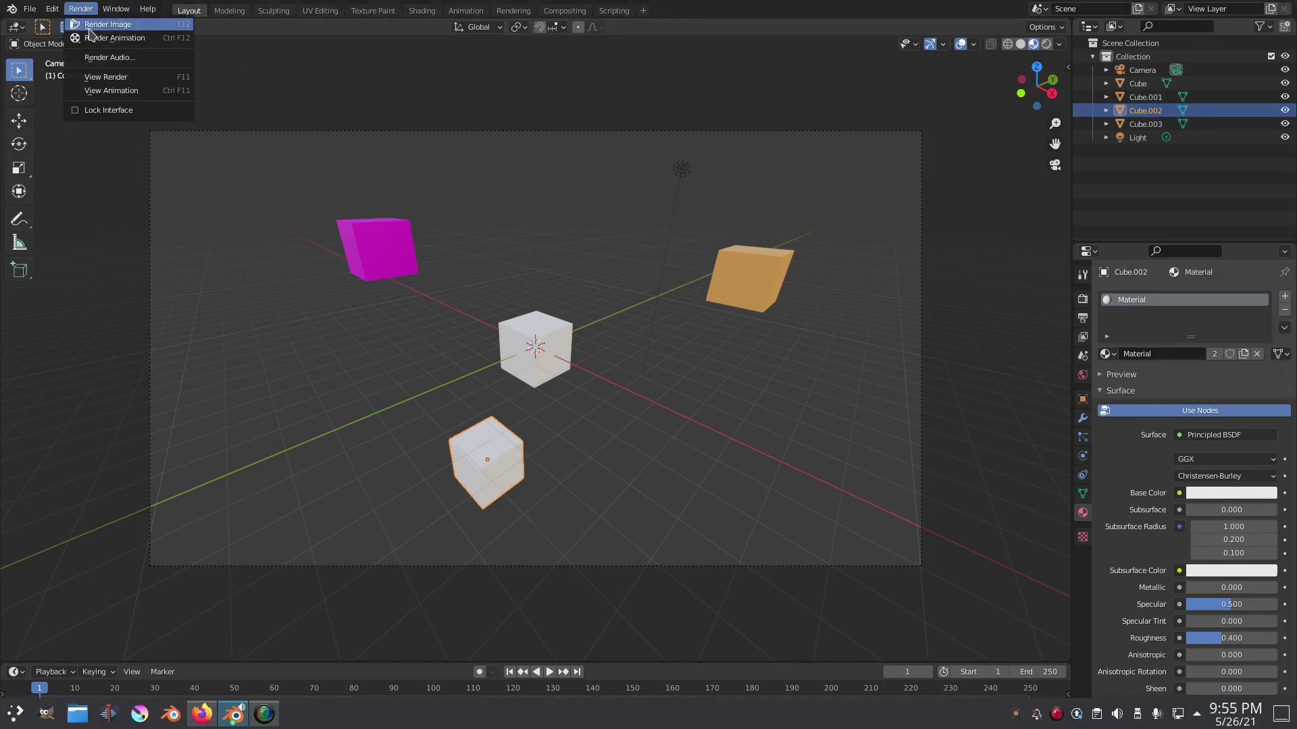
click(101, 24)
scroll(737, 280, down, 2)
scroll(790, 327, up, 3)
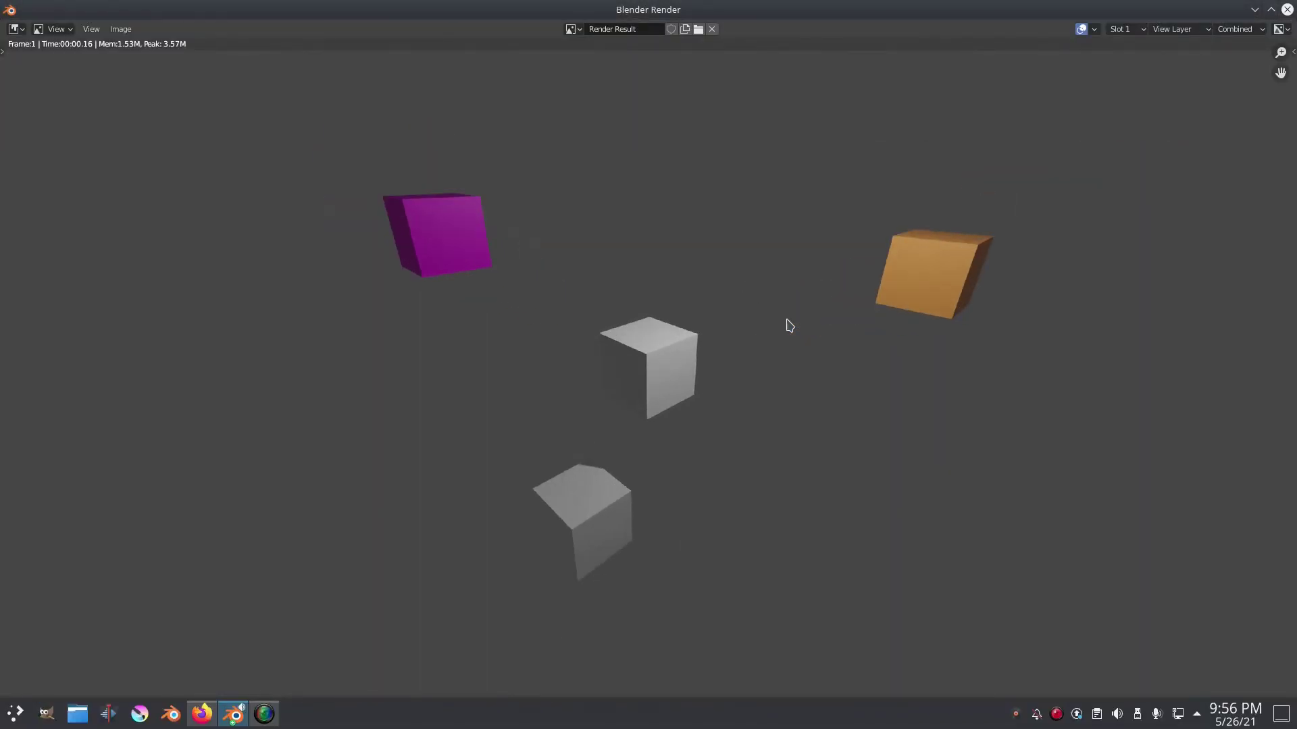
click(1287, 9)
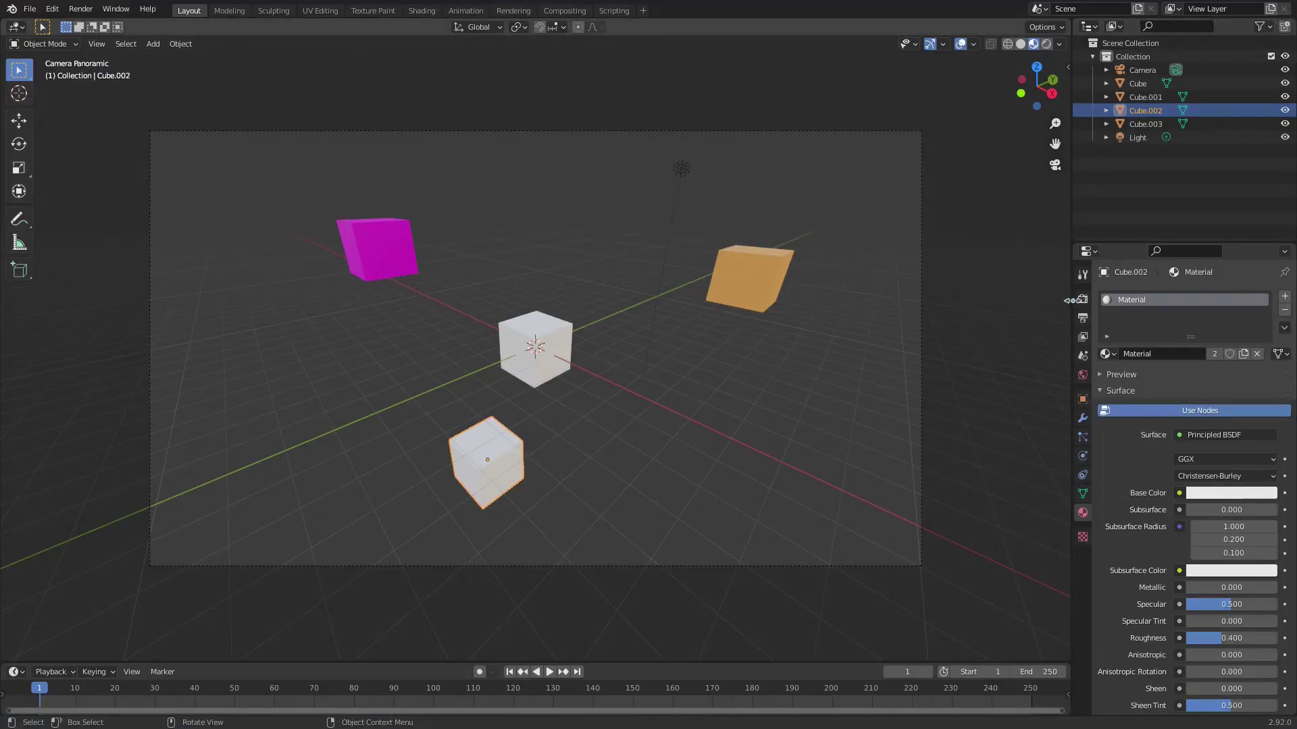
Switch the render engine to Cycles and render a fisheye image of the coloured cubes
click(1083, 301)
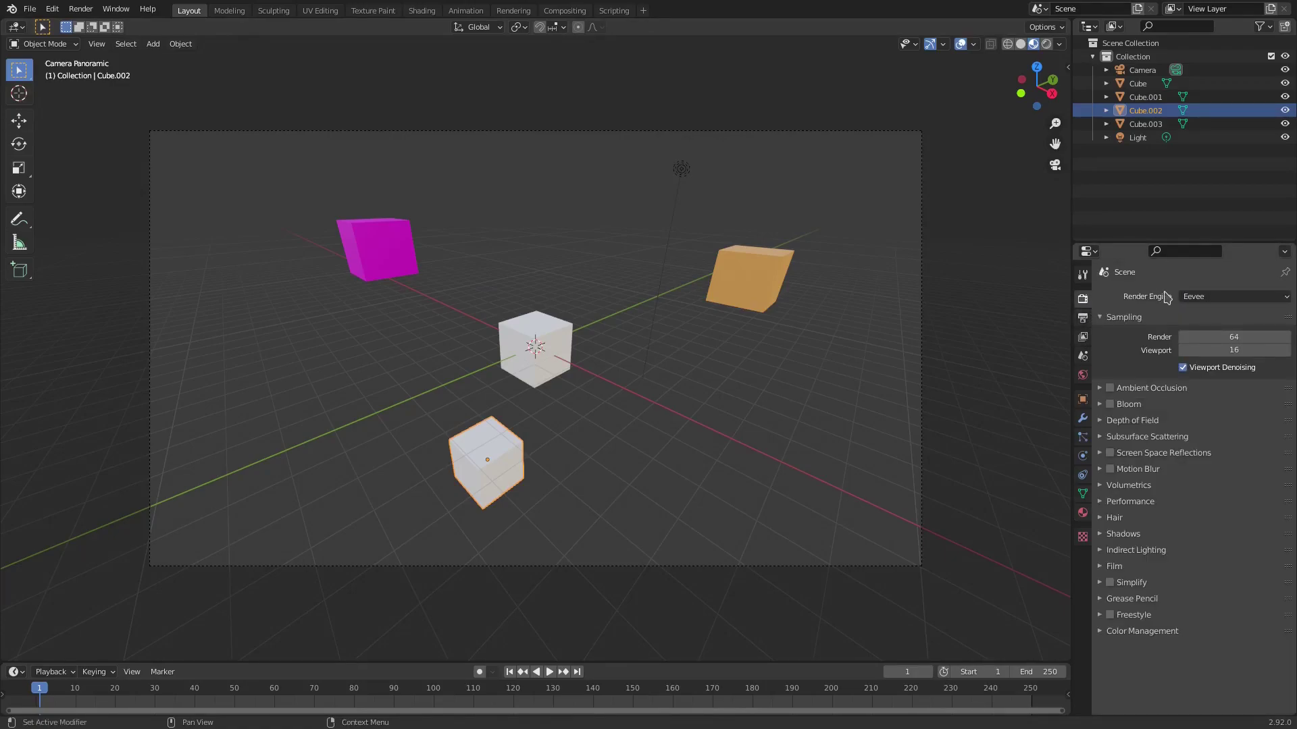
click(1221, 297)
click(1215, 342)
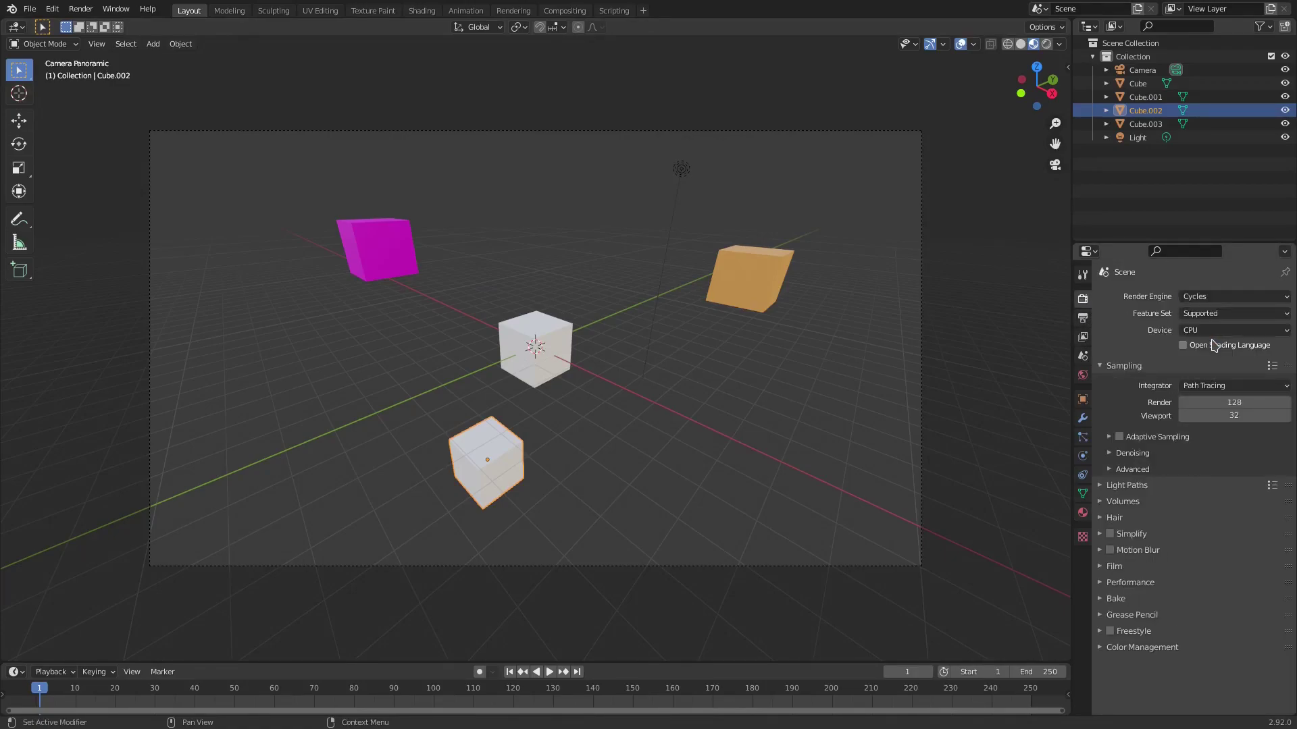
click(81, 10)
click(98, 23)
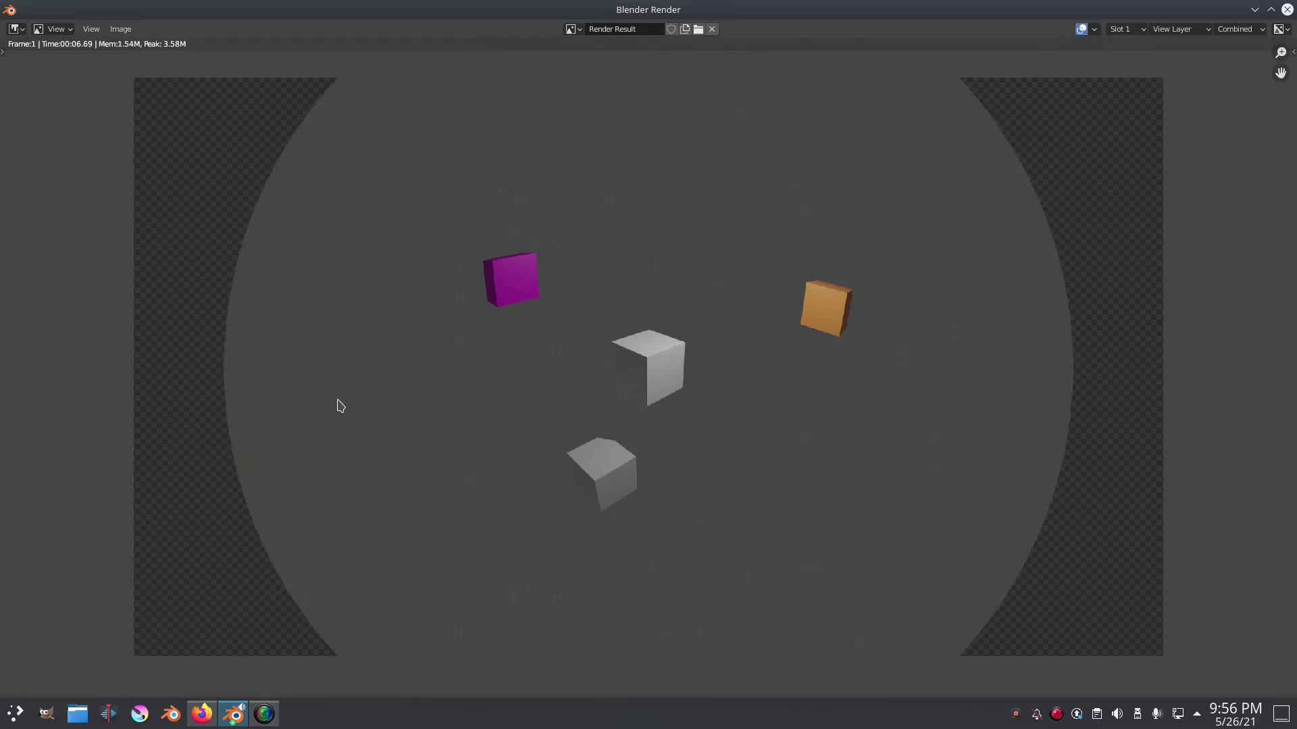
scroll(631, 428, down, 3)
scroll(652, 415, up, 3)
Move the magenta cube out to the left and the orange cube outside the camera frame
key(Escape)
scroll(752, 318, up, 3)
middle_drag(535, 342, 569, 353)
scroll(570, 354, up, 2)
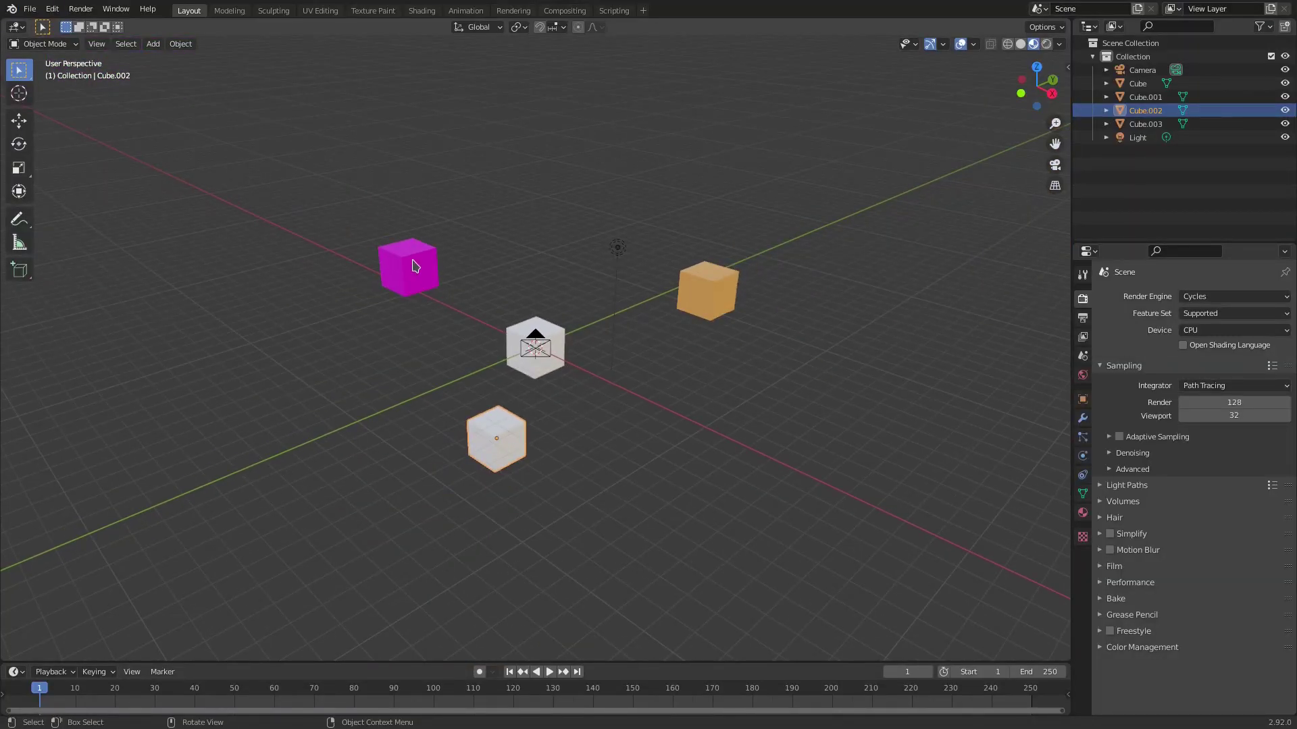
drag(414, 265, 295, 264)
key(KP_0)
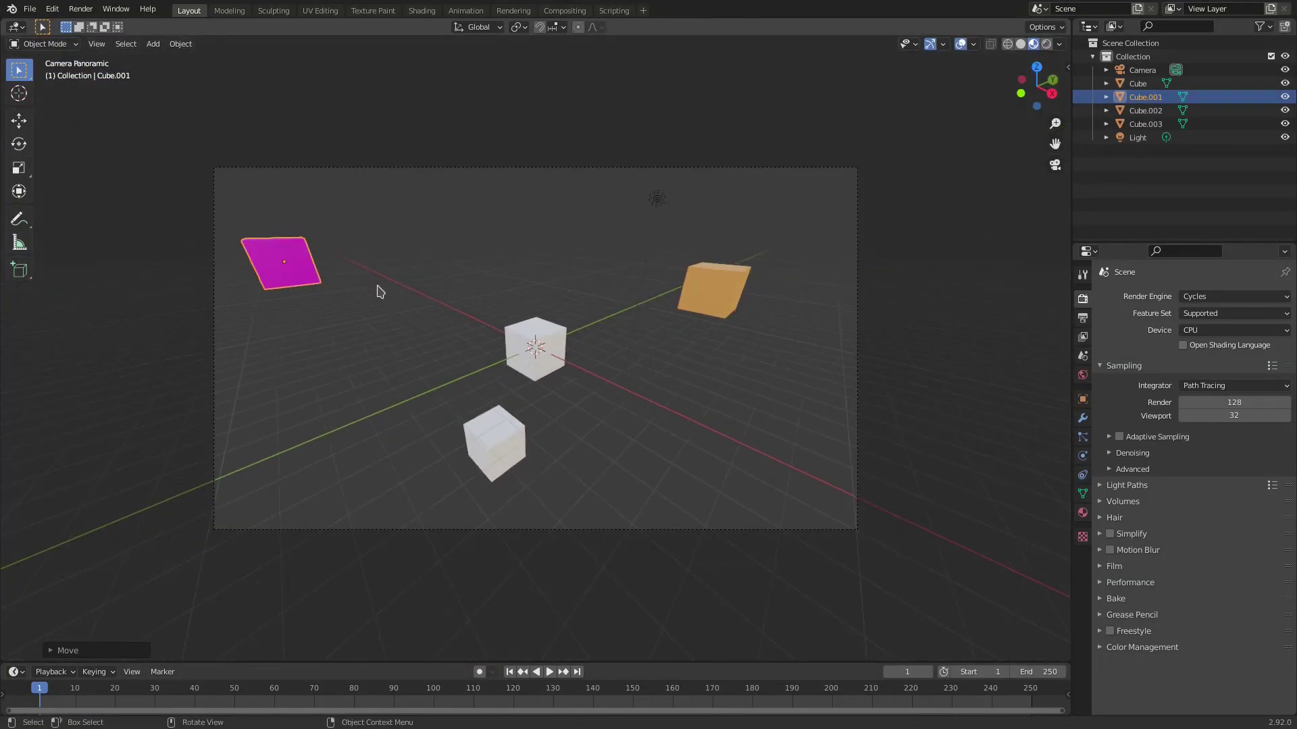
click(695, 318)
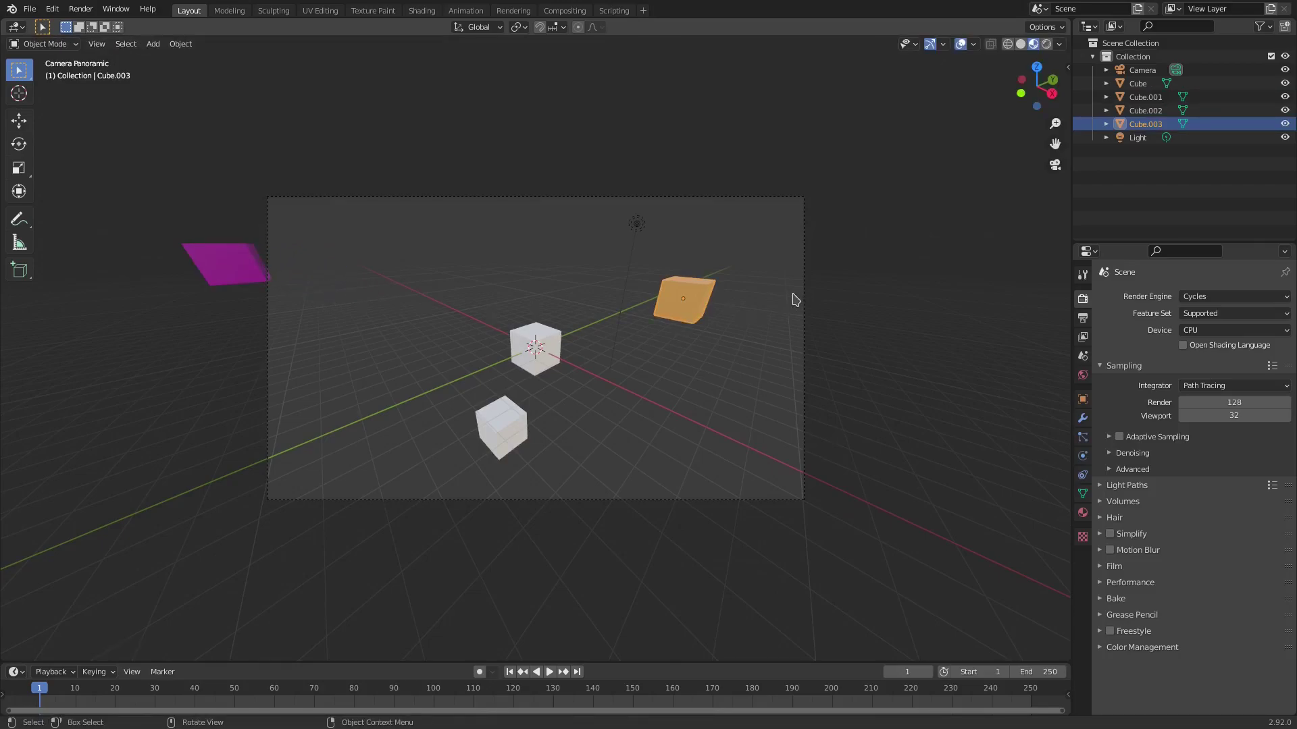
key(g)
click(925, 268)
Add an enlarged plane and place a duplicate of the lower white cube above the frame
key(shift+a)
click(645, 282)
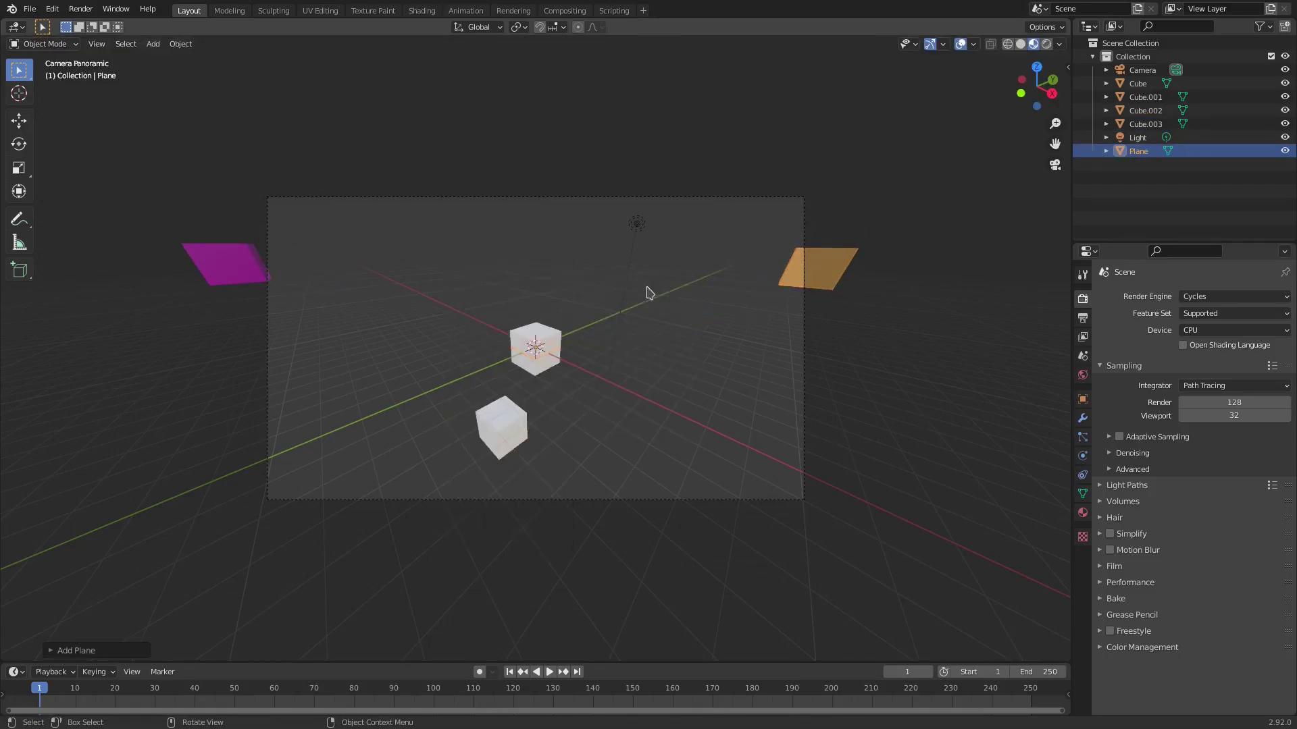
key(s)
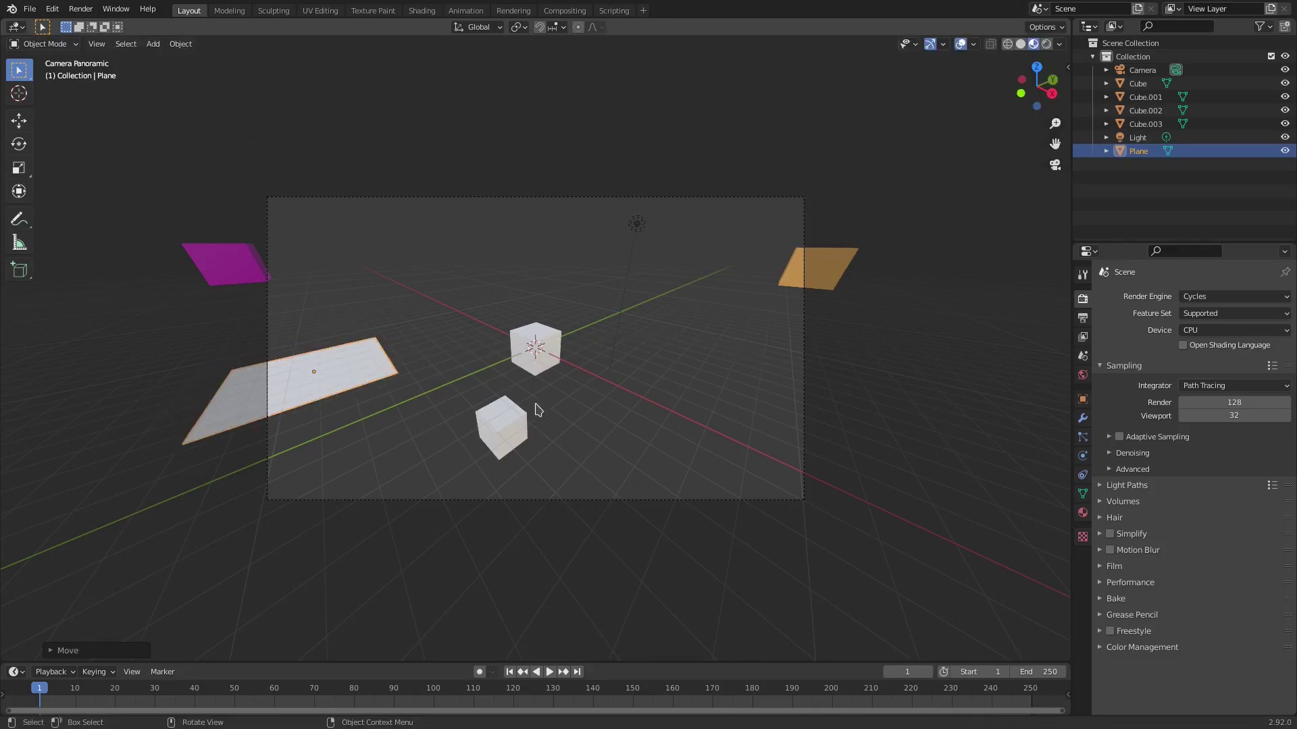
click(536, 408)
click(505, 424)
key(shift+d)
click(458, 149)
Add a Suzanne monkey and move it above the camera frame
key(shift+a)
mouse_move(520, 194)
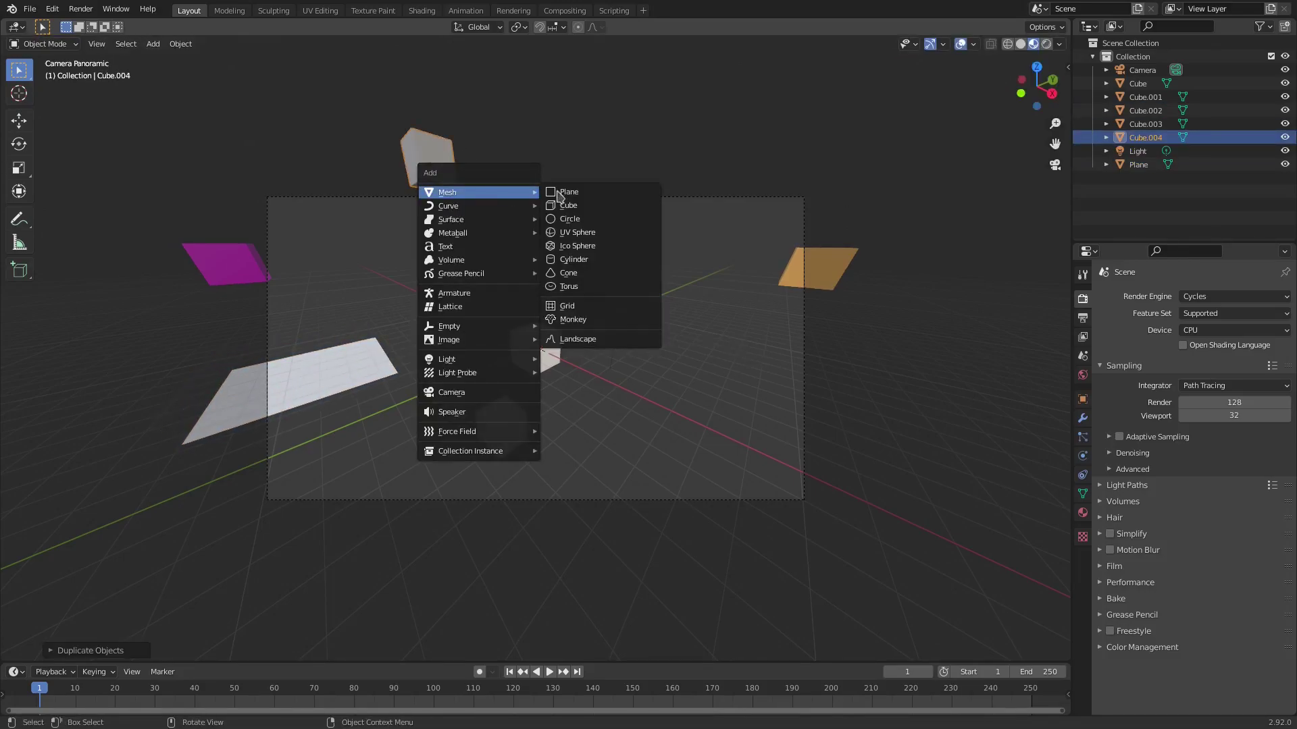
click(567, 317)
key(g)
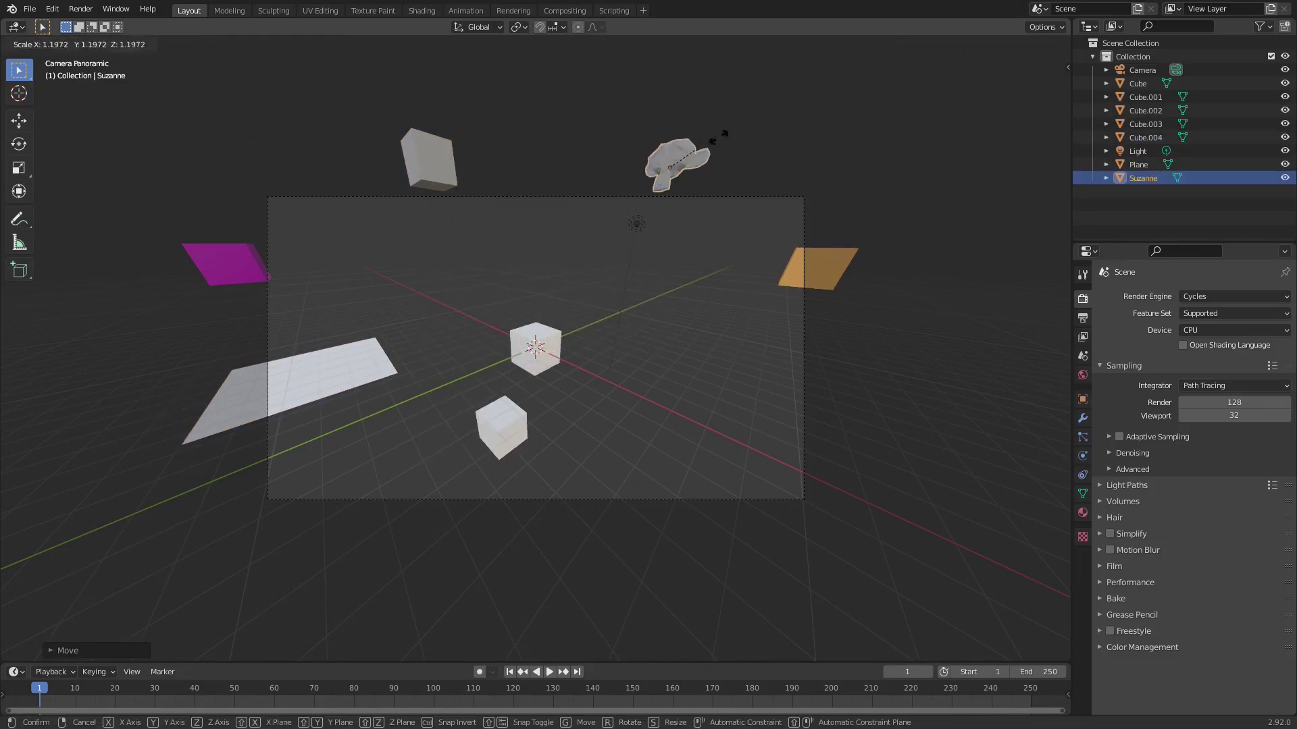
click(830, 189)
Render the image and zoom around the fisheye result showing Suzanne, the plane and the cubes
click(80, 9)
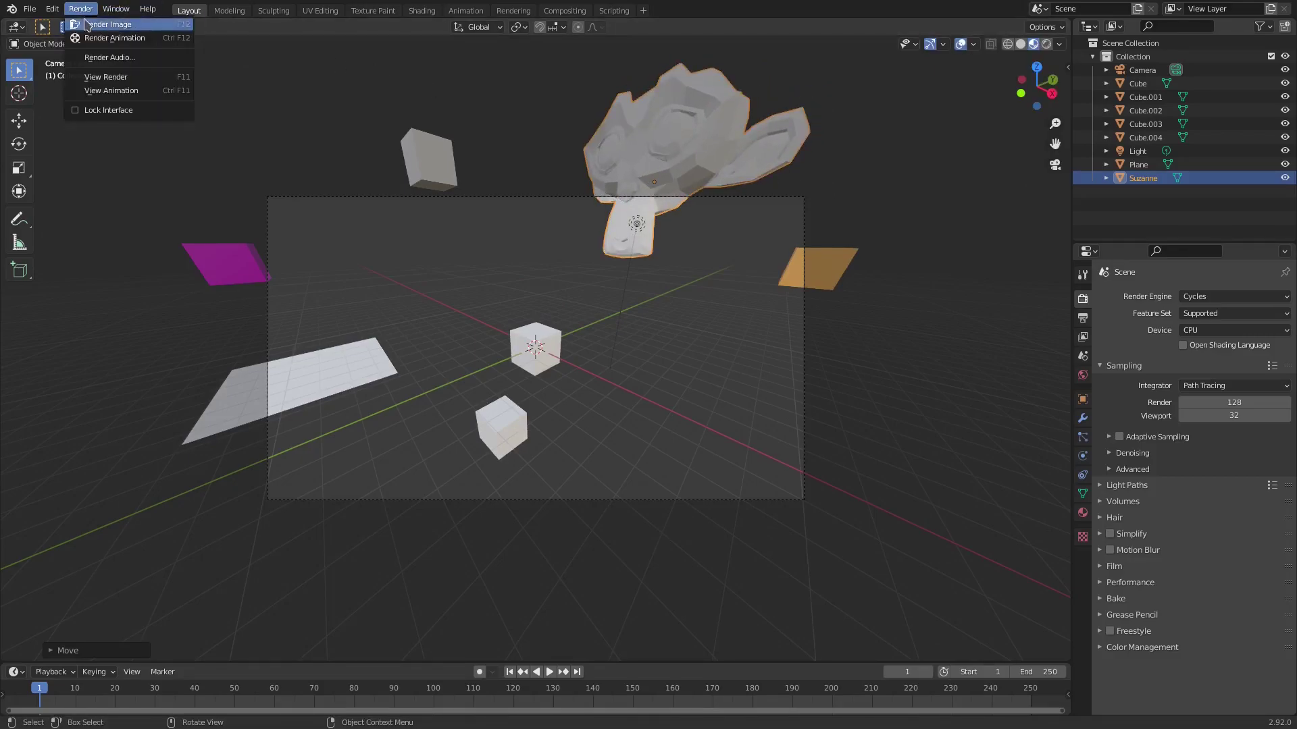
click(91, 23)
scroll(932, 341, down, 3)
scroll(1028, 341, up, 1)
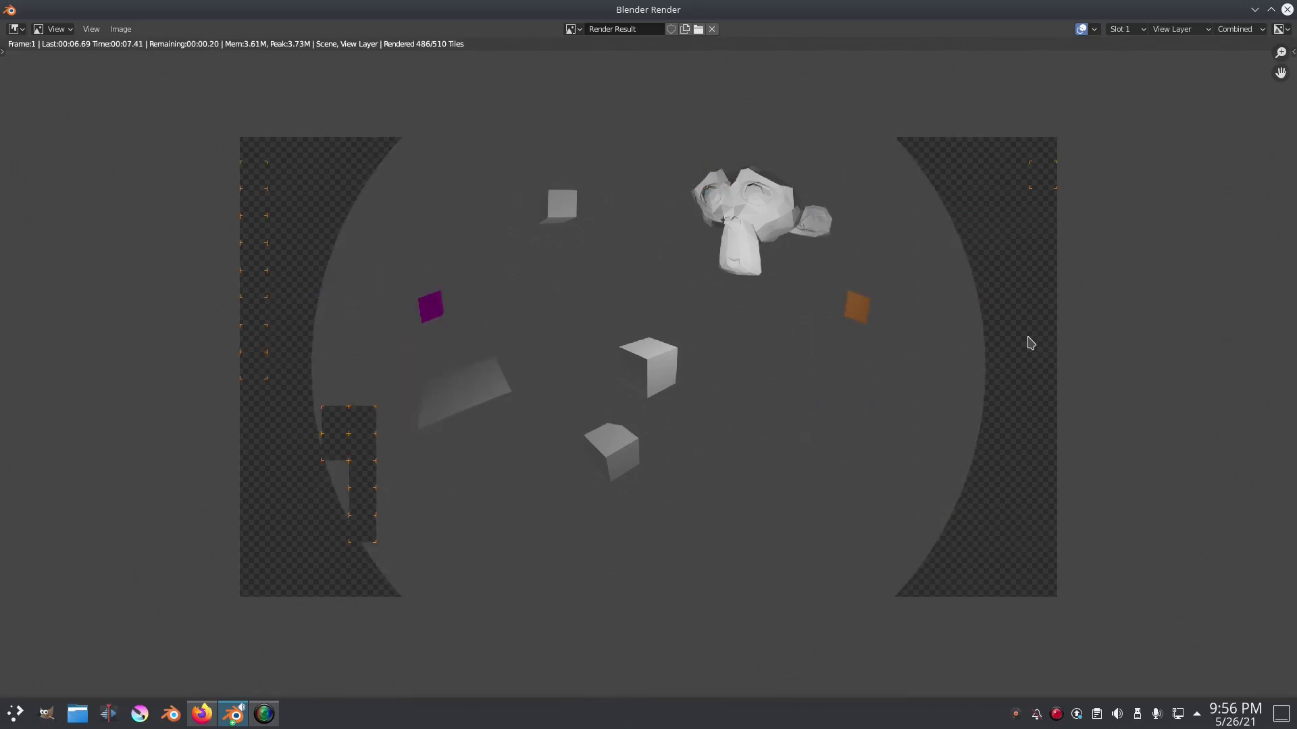
scroll(444, 405, up, 2)
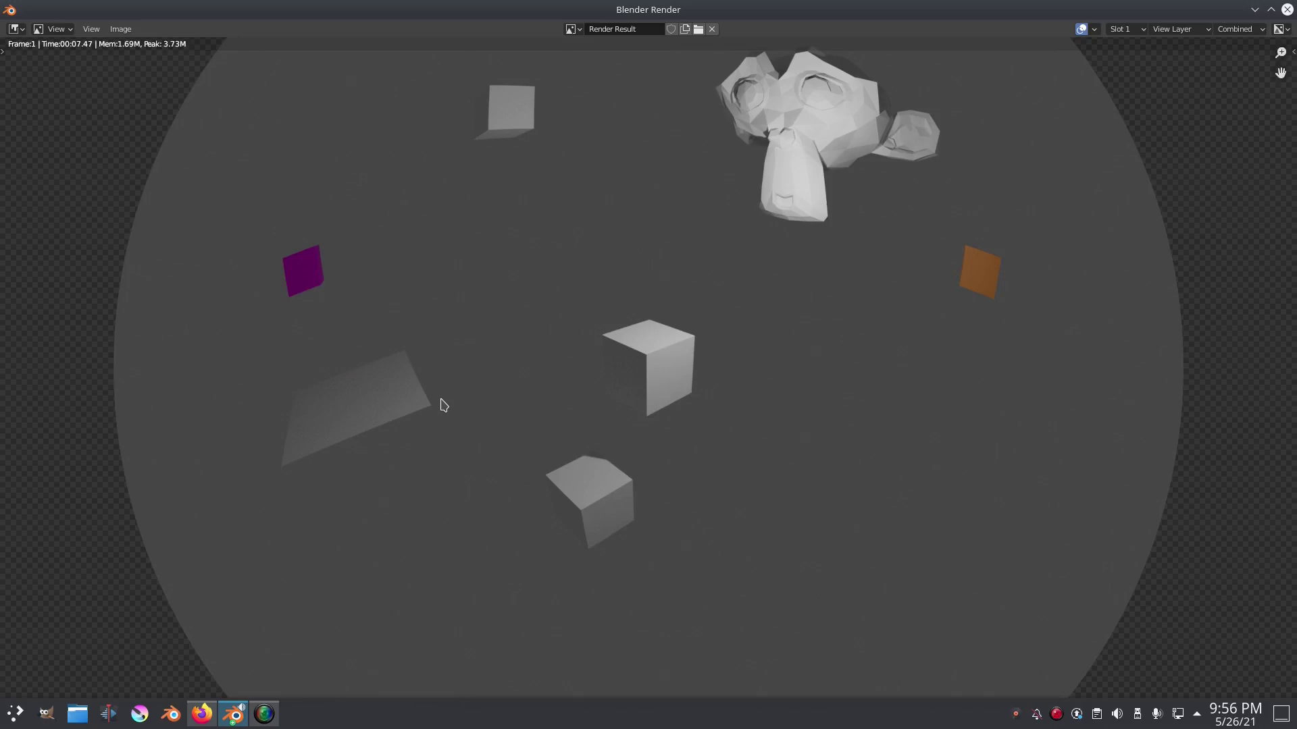
scroll(682, 267, down, 2)
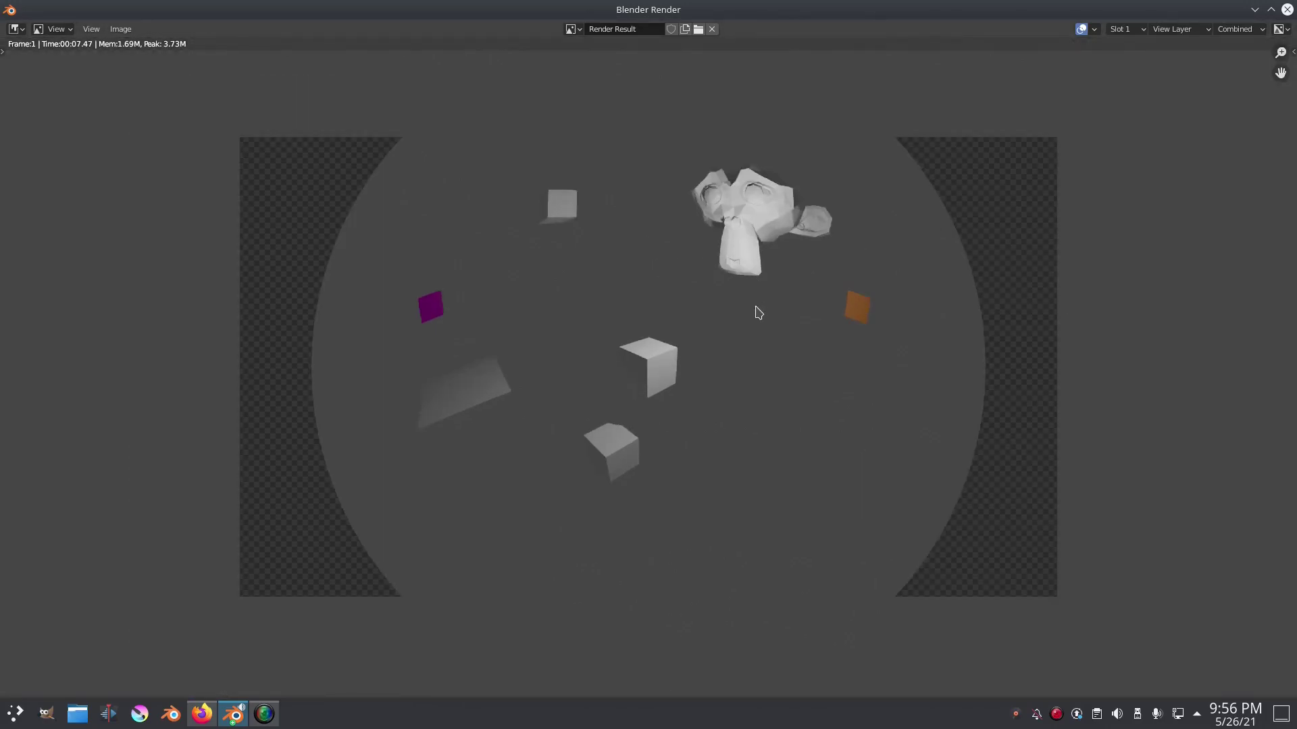
Move the plane further to the left in the scene
key(Escape)
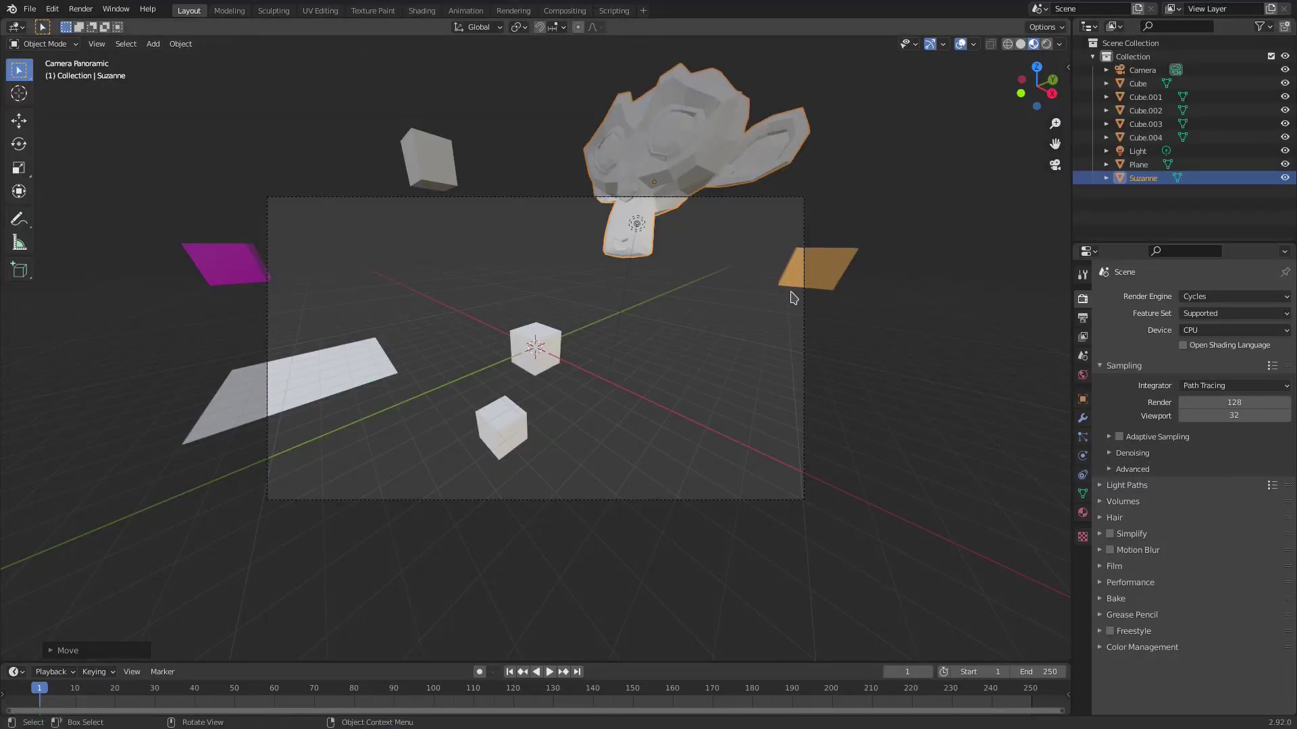
scroll(793, 298, up, 1)
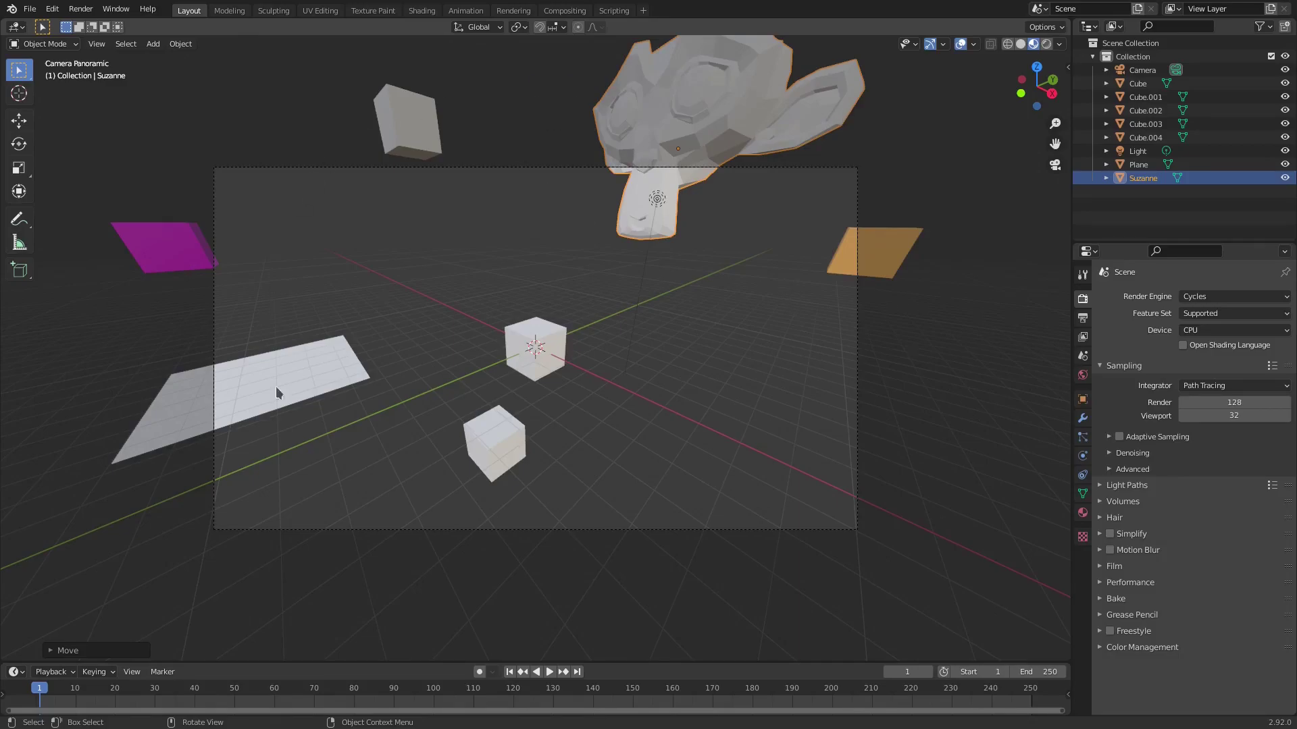
click(264, 356)
key(g)
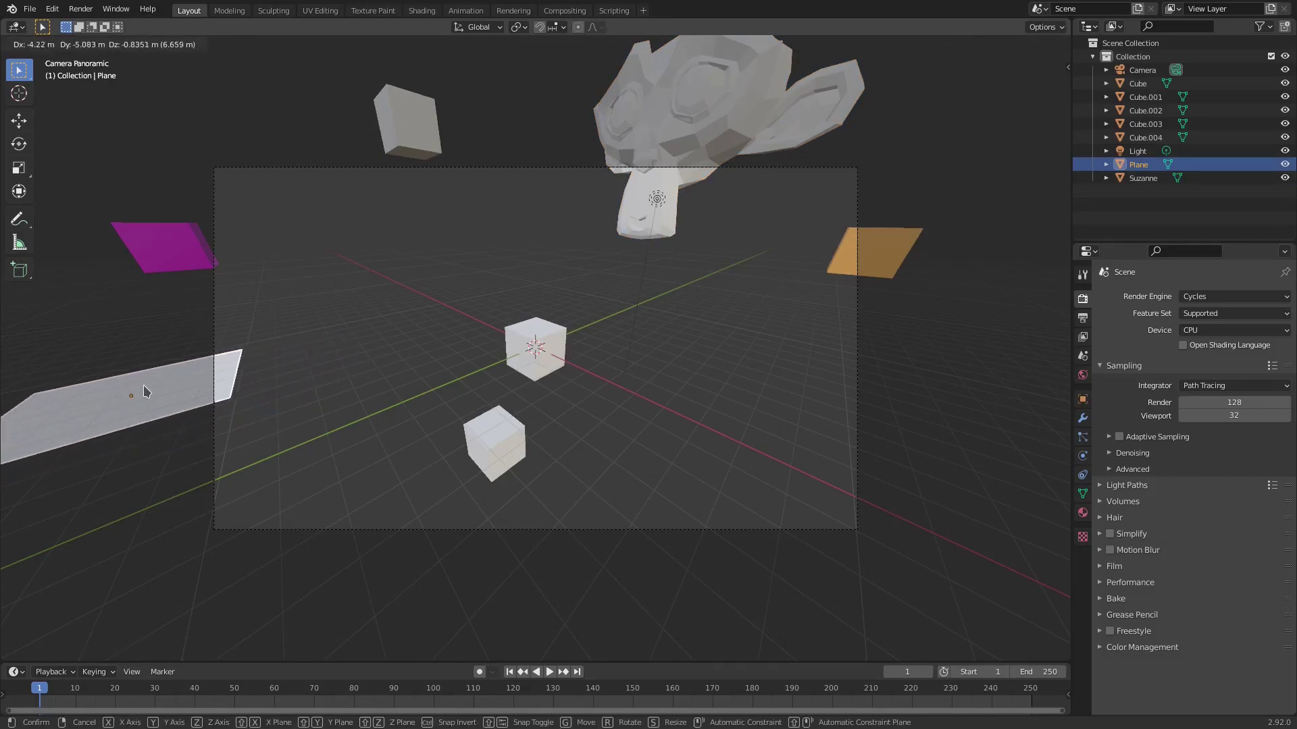
click(130, 385)
Render the image again and pan over the result to examine the faint plane
click(89, 11)
click(94, 24)
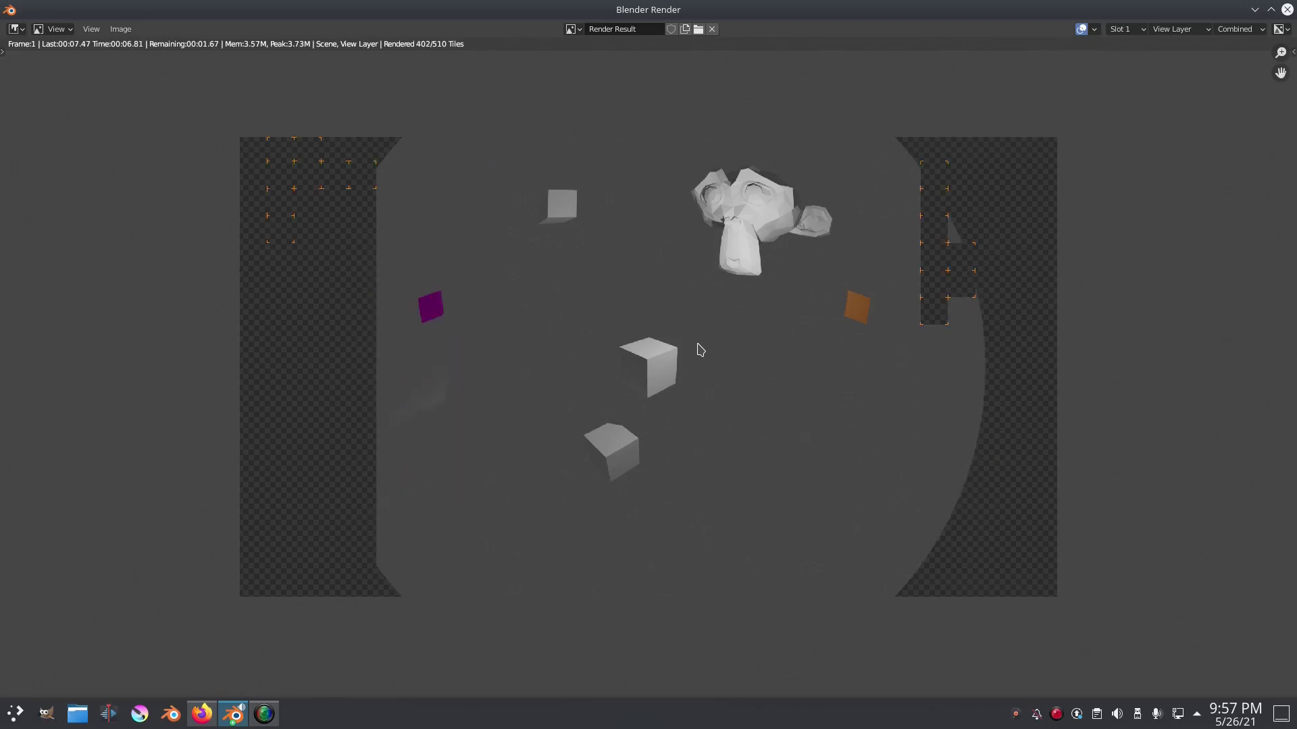
scroll(700, 349, up, 4)
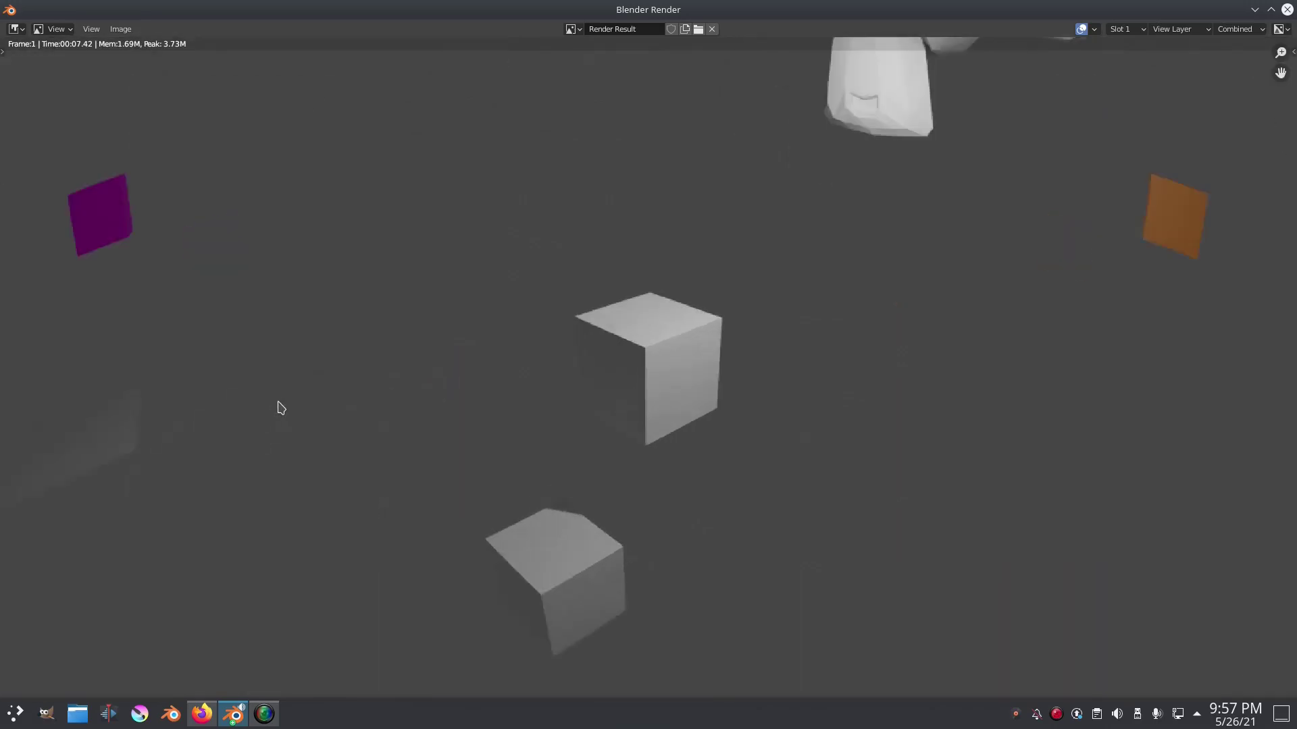
middle_drag(281, 405, 597, 367)
scroll(596, 368, up, 6)
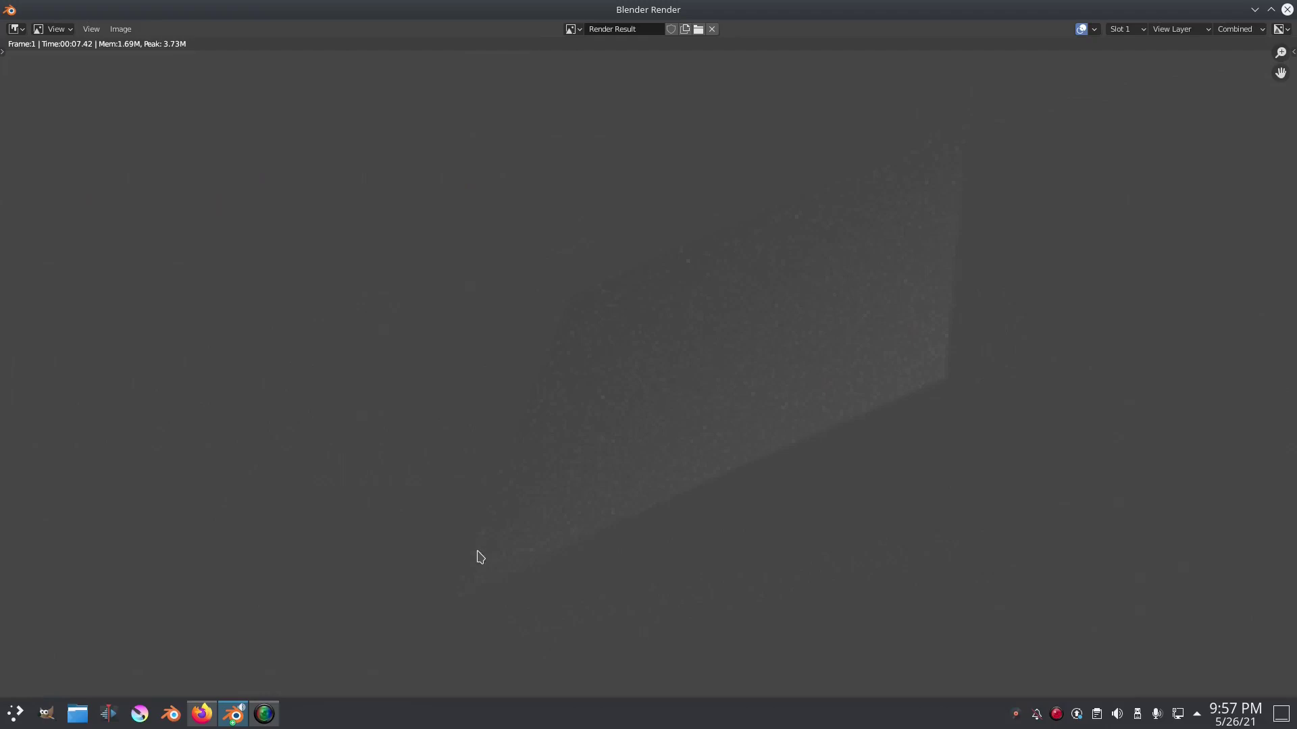
Switch the render engine to Eevee
key(Escape)
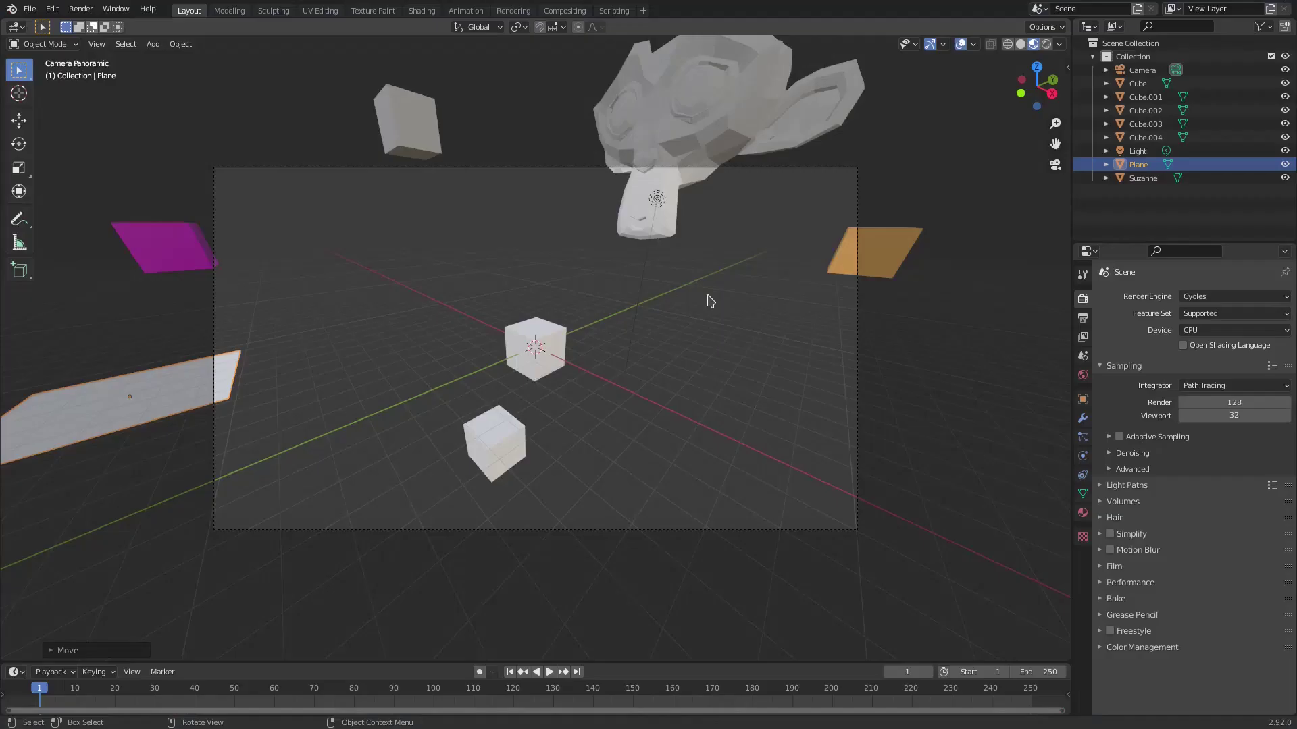
scroll(481, 375, down, 2)
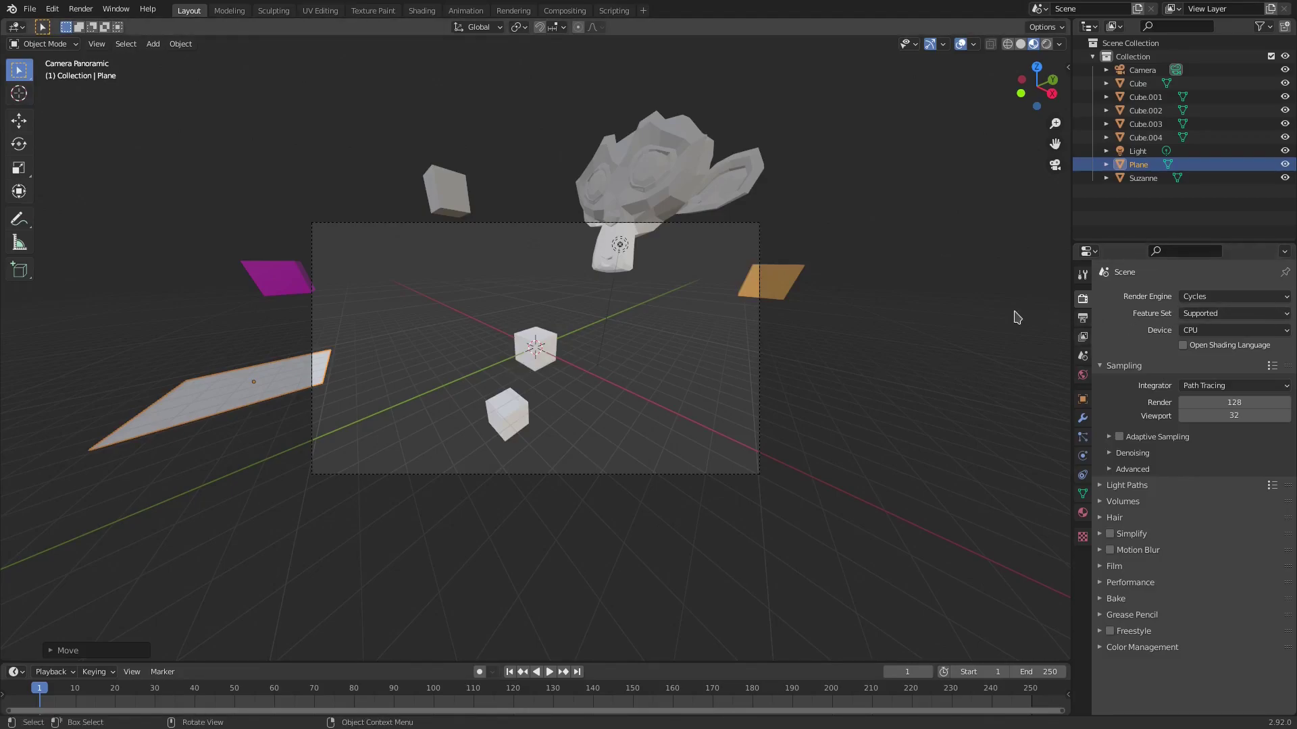
click(1228, 300)
click(1216, 312)
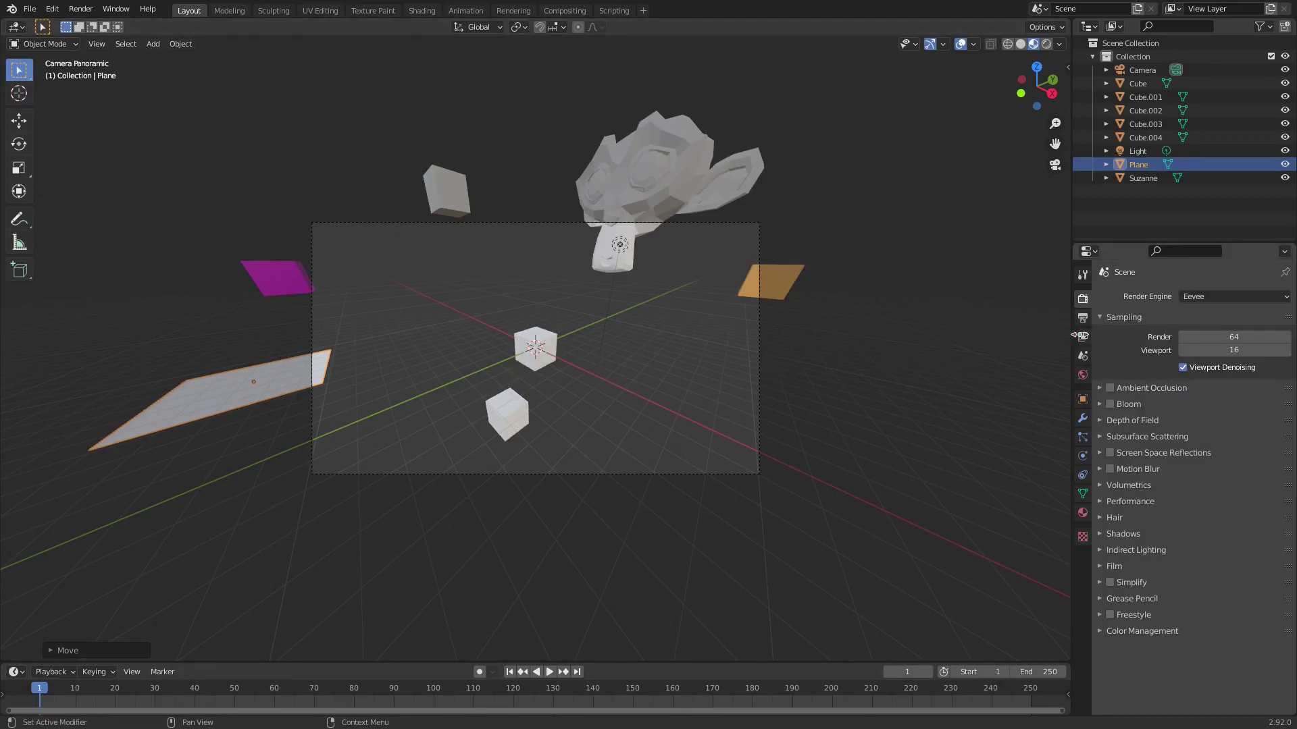
Try the camera's Perspective and Orthographic lens types, then return it to Panoramic
click(760, 380)
click(1083, 456)
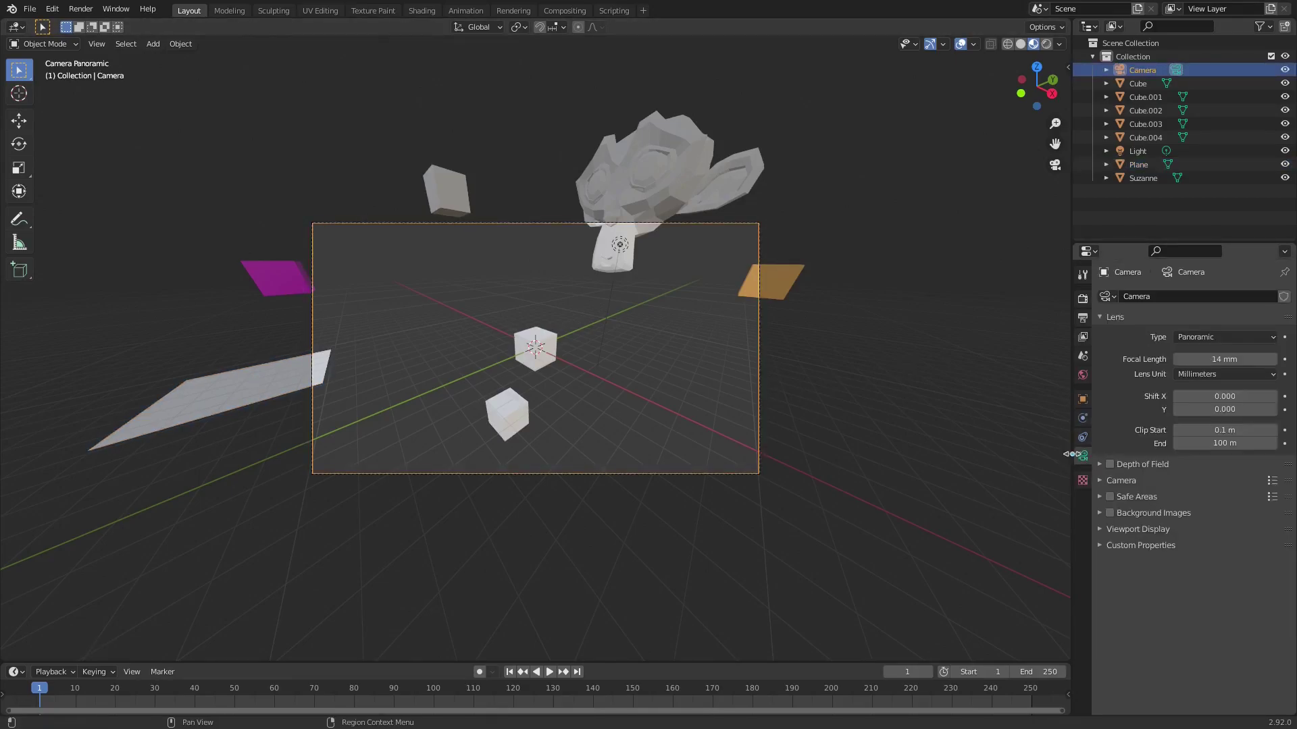
click(1209, 337)
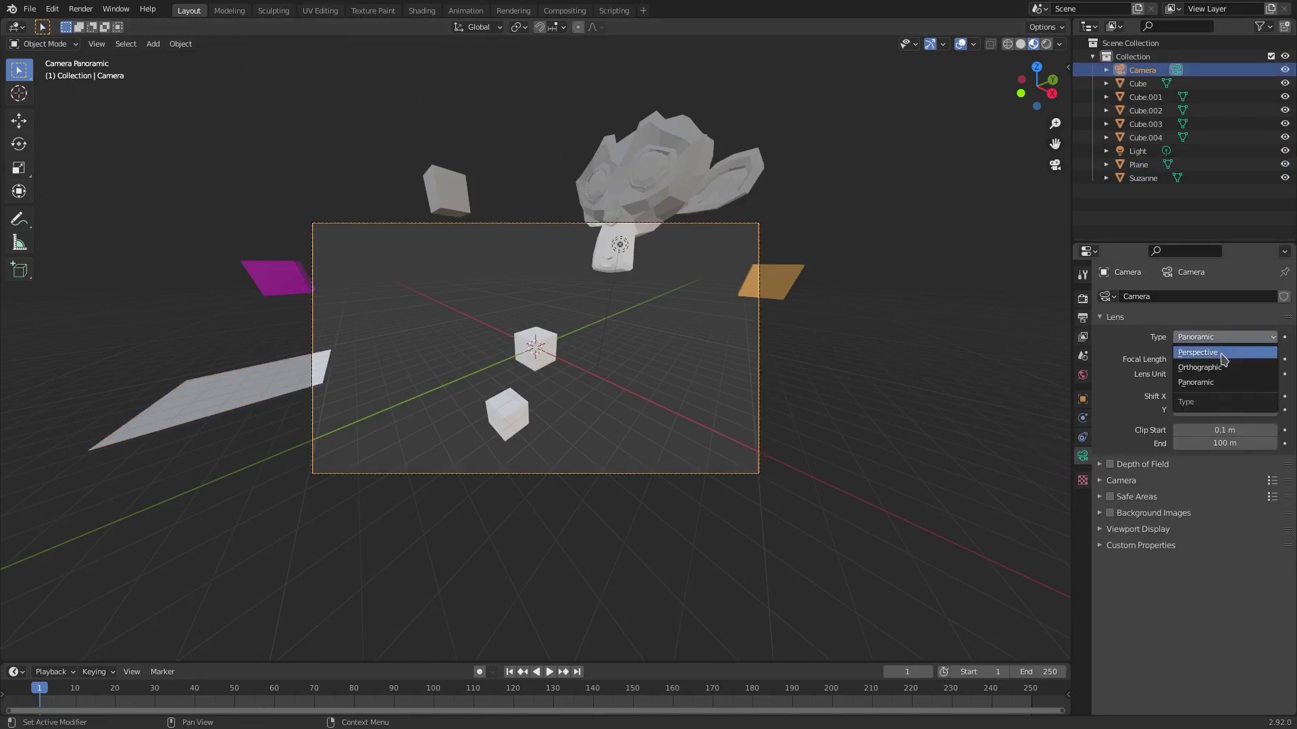
click(1212, 353)
click(1218, 337)
click(1202, 367)
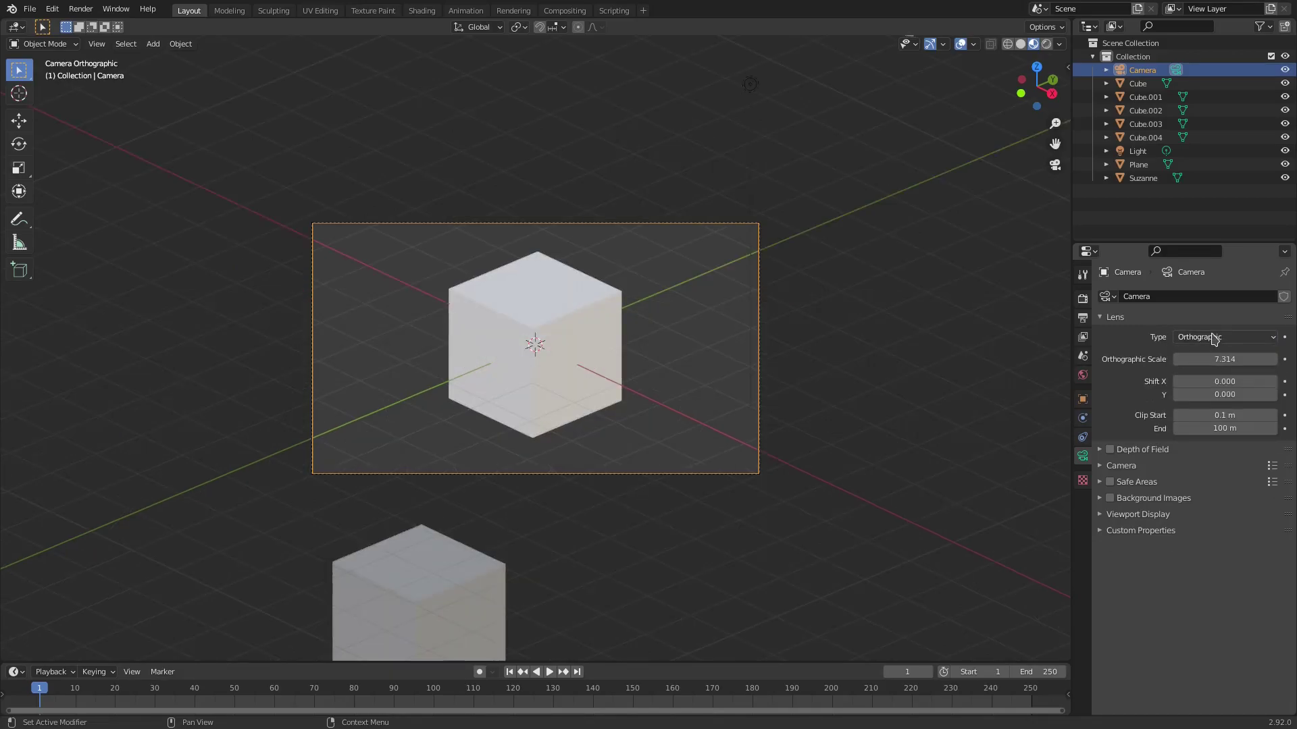
click(1216, 337)
click(1209, 382)
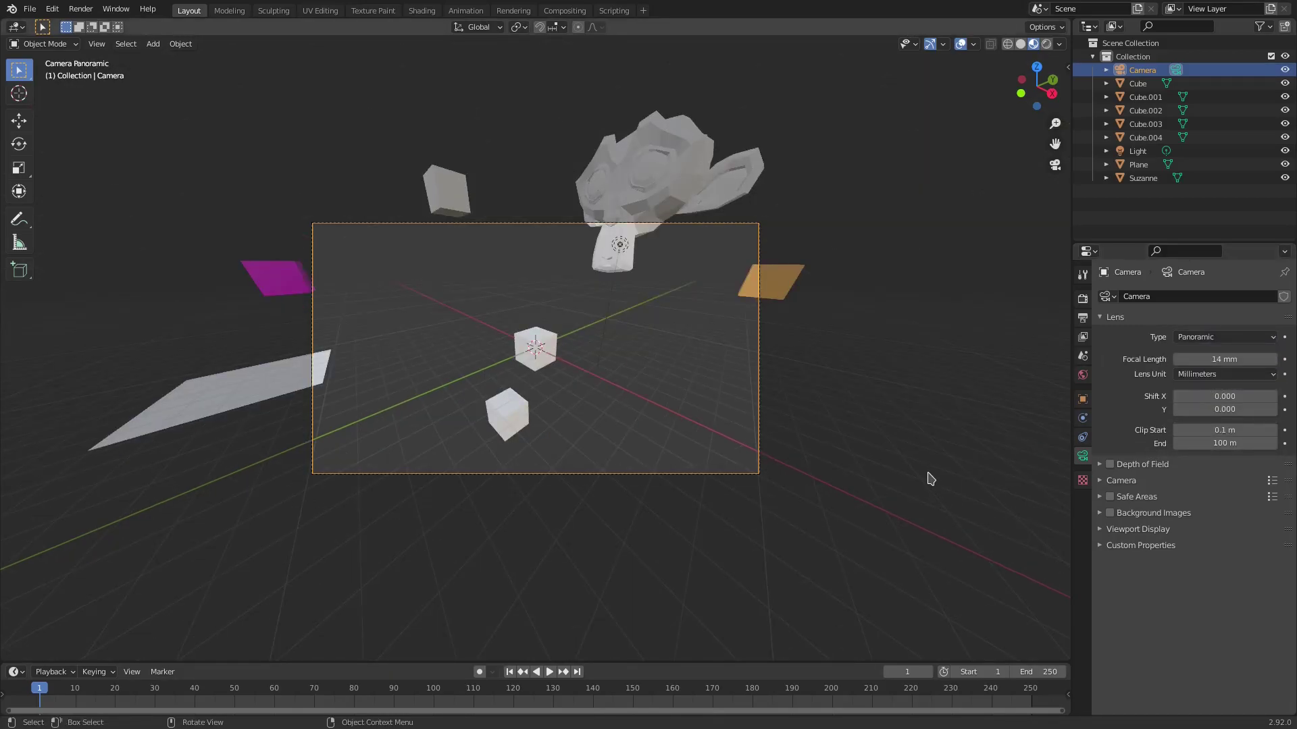